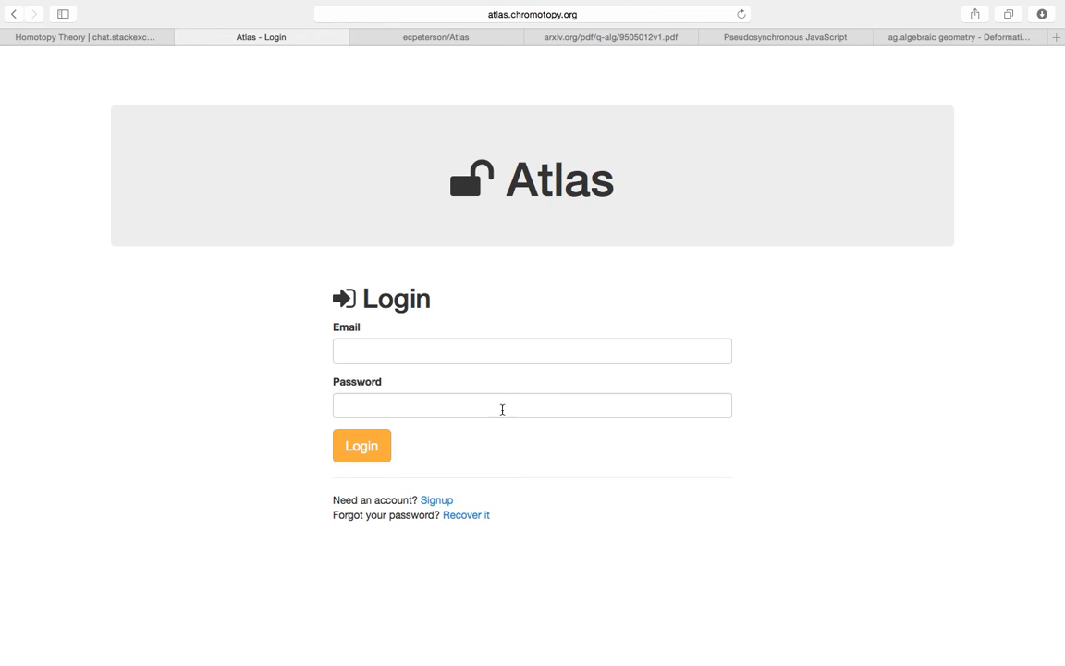
- Log in to Atlas using the saved demo account's autofilled credentials
{"action": "left_click", "coordinate": [457, 352]}
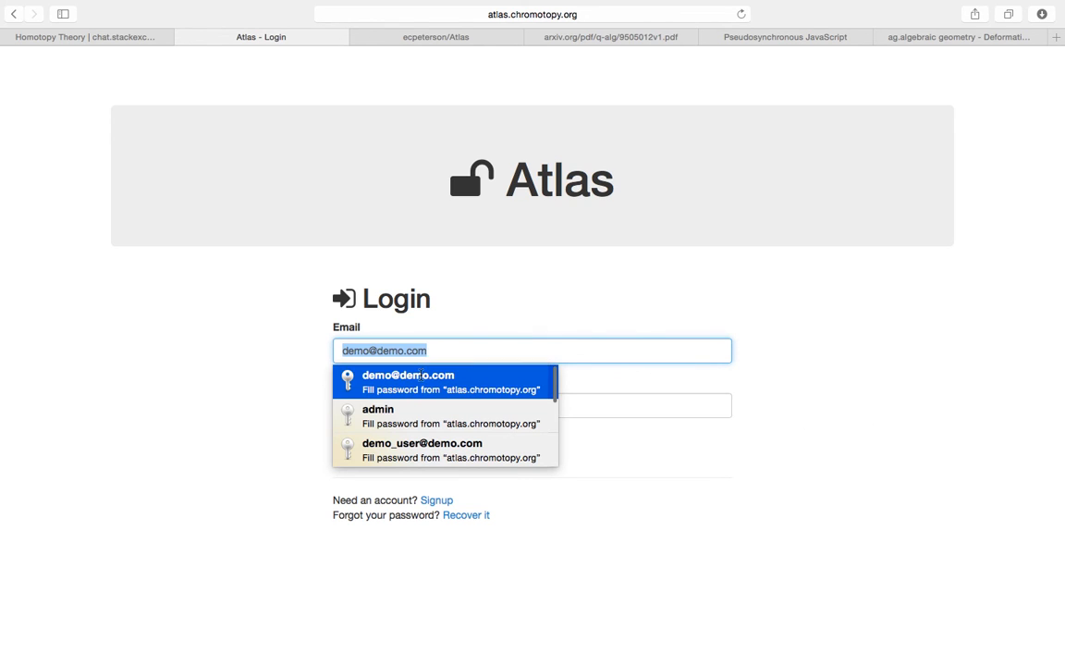
{"action": "left_click", "coordinate": [416, 375]}
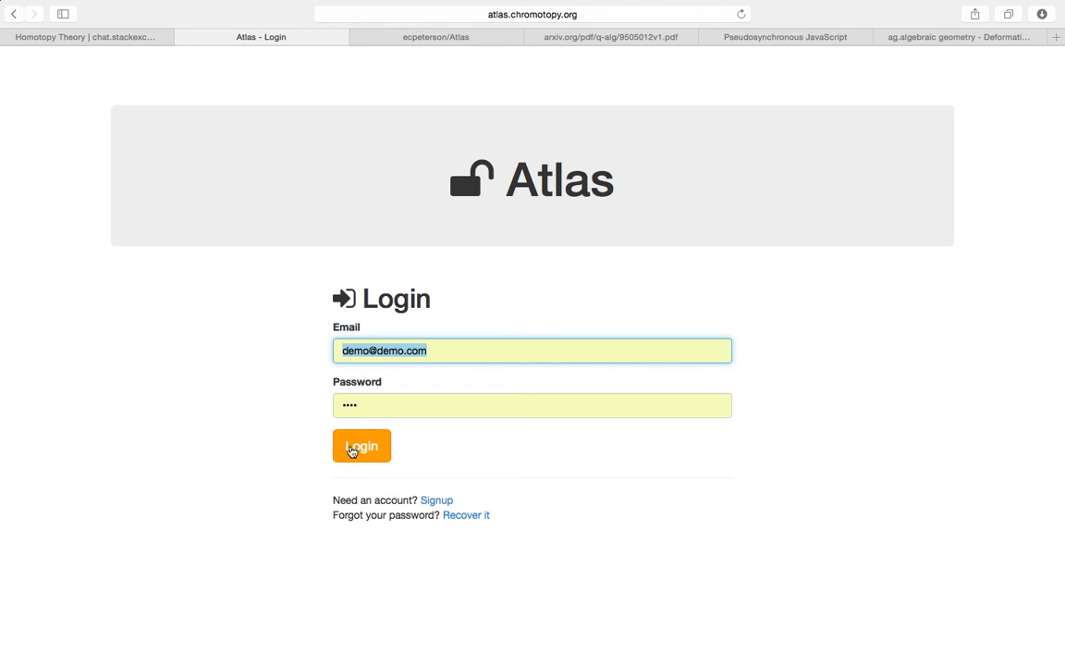
{"action": "left_click", "coordinate": [356, 447]}
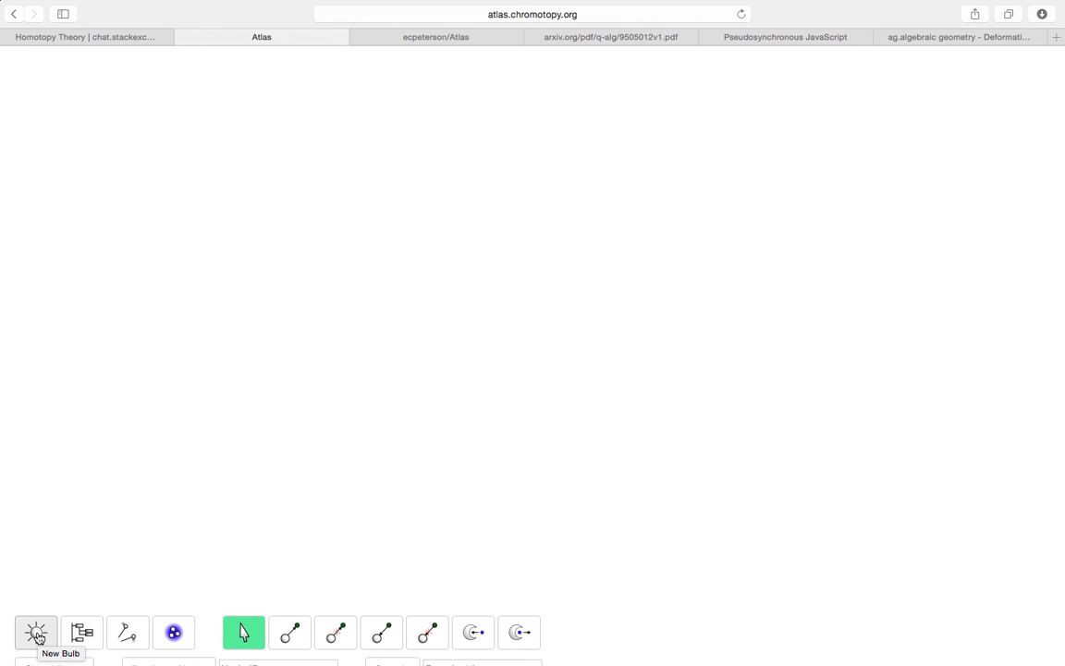
- Create a new Default Title bulb and open its card for editing
{"action": "left_click", "coordinate": [38, 637]}
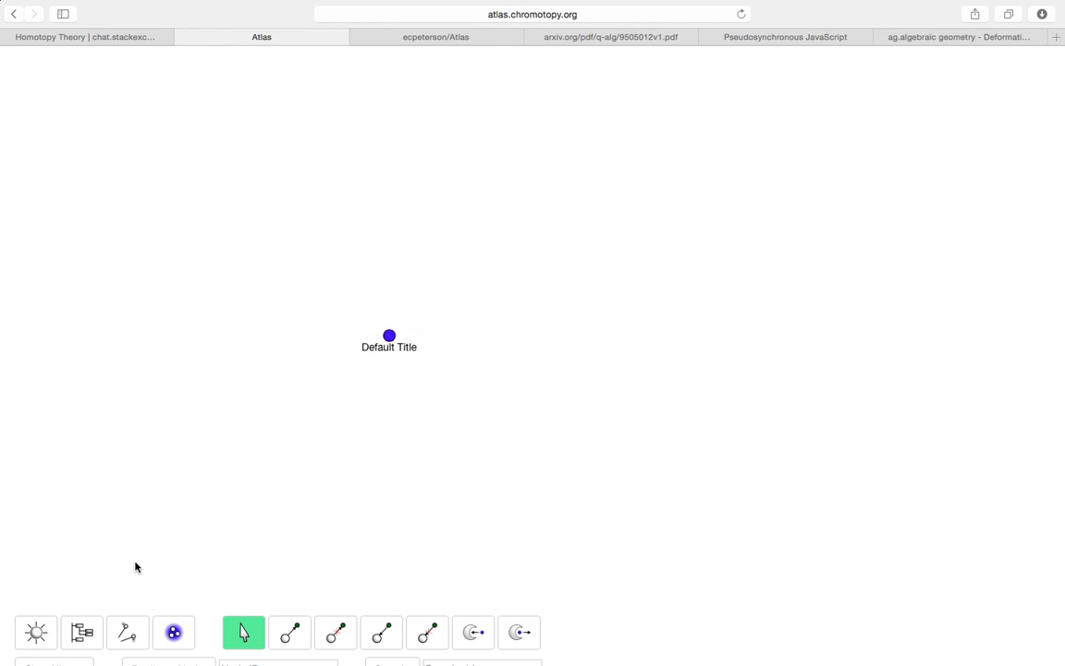
{"action": "double_click", "coordinate": [385, 342]}
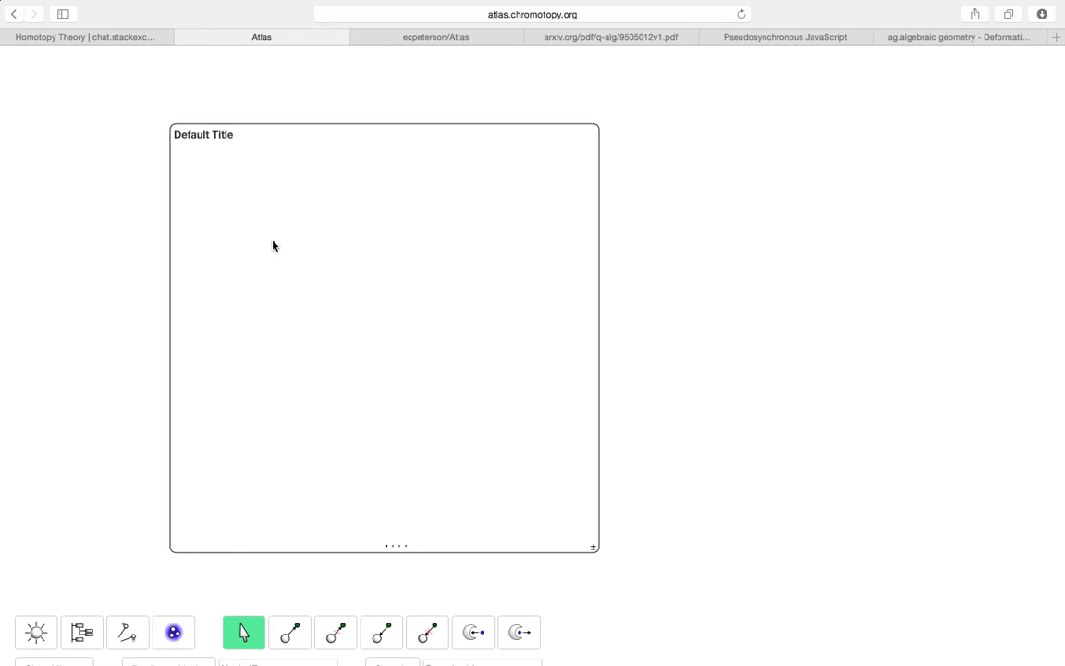
{"action": "left_click", "coordinate": [395, 545]}
- Replace the bulb title 'Default Title' with 'Node summary'
{"action": "double_click", "coordinate": [270, 132]}
{"action": "triple_click", "coordinate": [270, 132]}
{"action": "type", "text": "Node summary"}
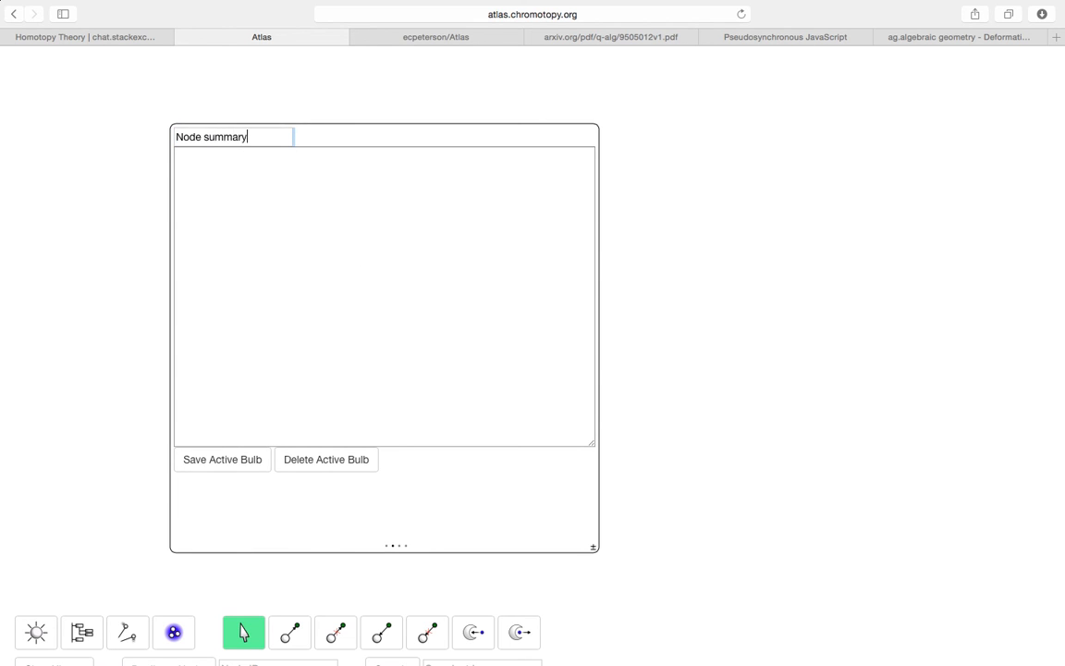
{"action": "key", "text": "Tab"}
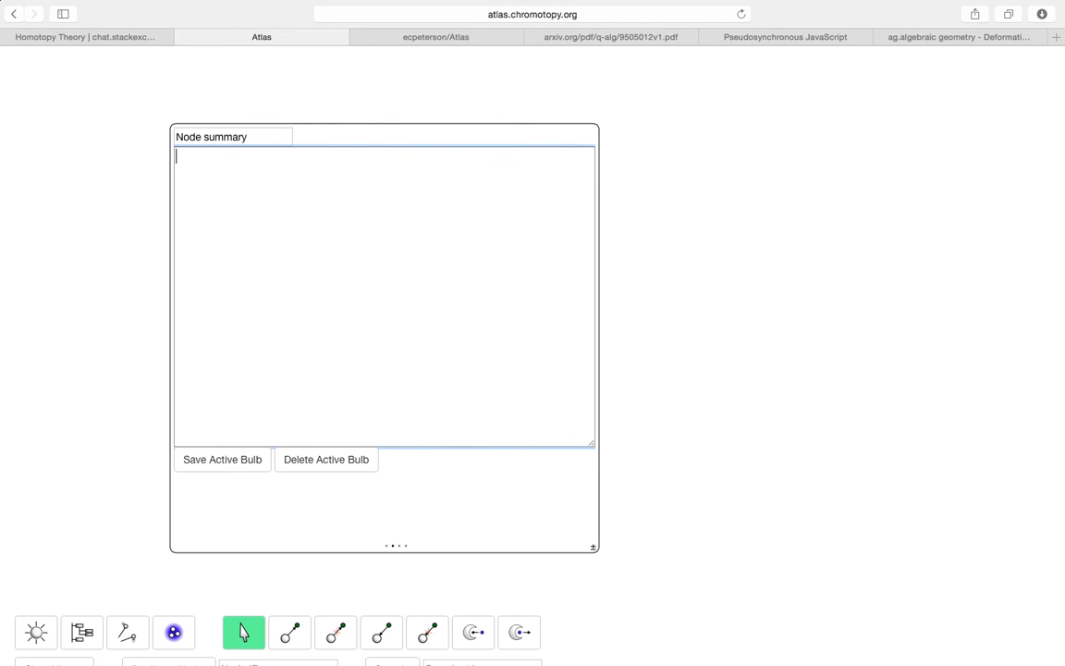
- Write the Stokes' theorem note with display formula \int_{\partial \Omega} \omega = \int_\Omega d\omega, and save
{"action": "type", "text": "I want to think abou"}
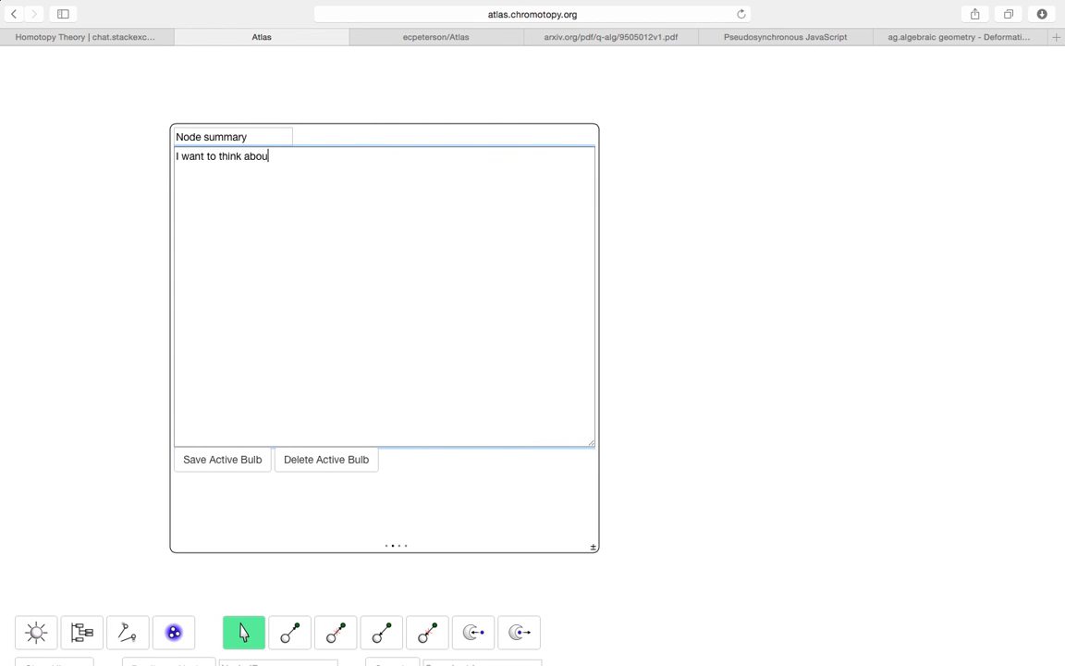
{"action": "type", "text": "t Stokes' theorem, which u"}
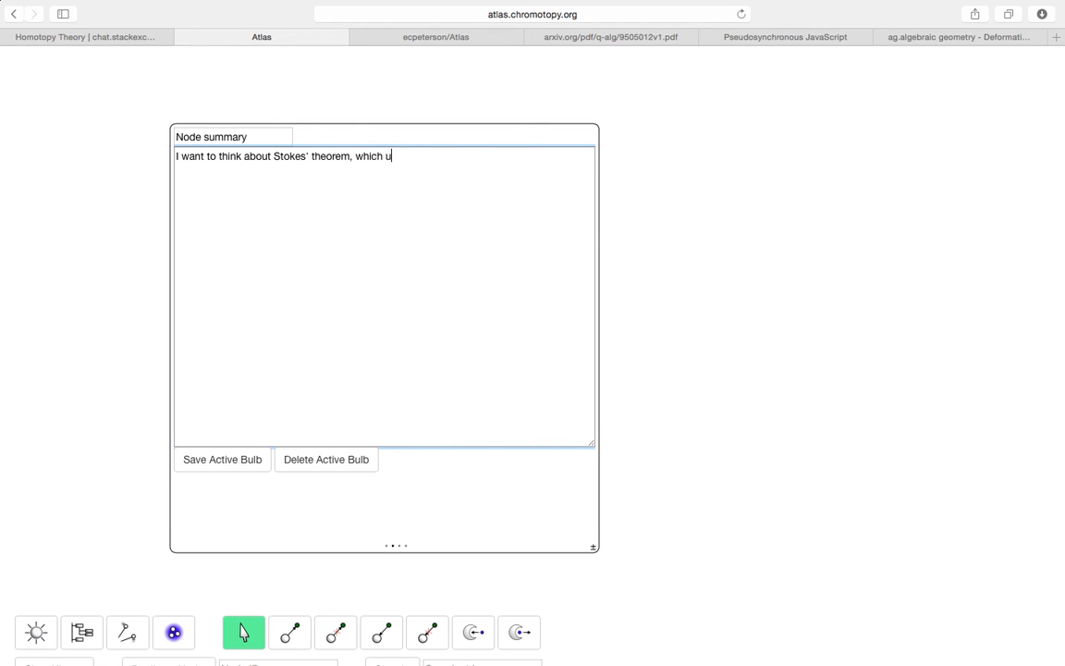
{"action": "type", "text": "ses a form $\\omega$ on"}
{"action": "type", "text": "fold "}
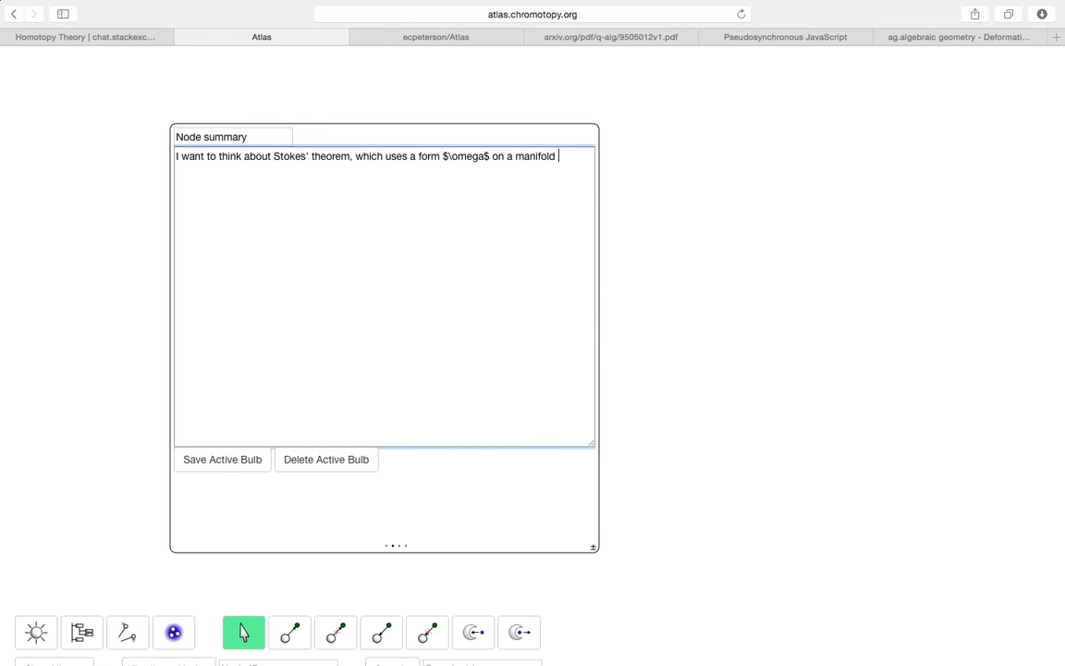
{"action": "type", "text": "$\\Omega$. It states \\[\\int_{\\]"}
{"action": "key", "text": "Left"}
{"action": "key", "text": "Left"}
{"action": "type", "text": "\\int_{\\p"}
{"action": "key", "text": "BackSpace"}
{"action": "key", "text": "BackSpace"}
{"action": "type", "text": "\\partial "}
{"action": "type", "text": "\\Omega} \\omega"}
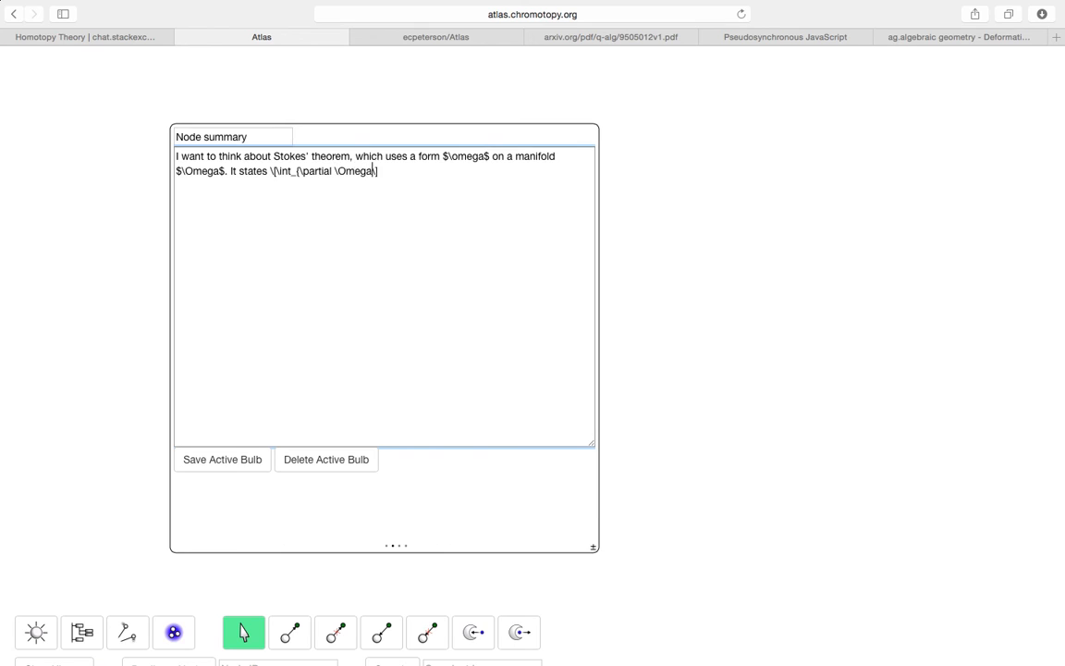
{"action": "type", "text": " = \\int_"}
{"action": "type", "text": "\\Omega d\\om"}
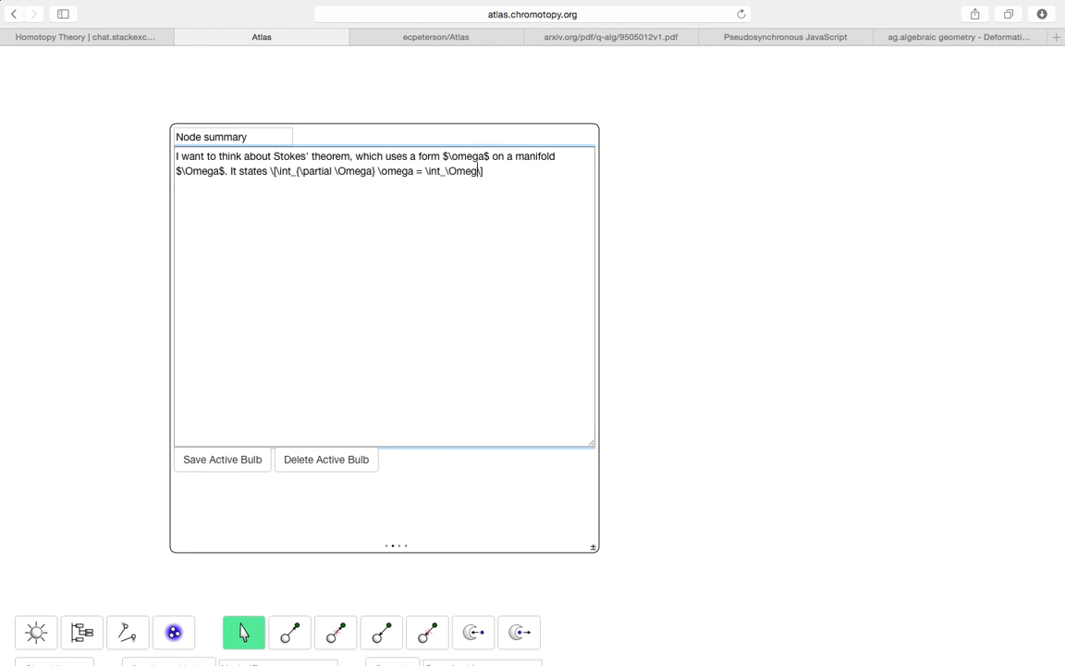
{"action": "type", "text": "ega."}
{"action": "key", "text": "Right"}
{"action": "key", "text": "Right"}
{"action": "left_click", "coordinate": [227, 460]}
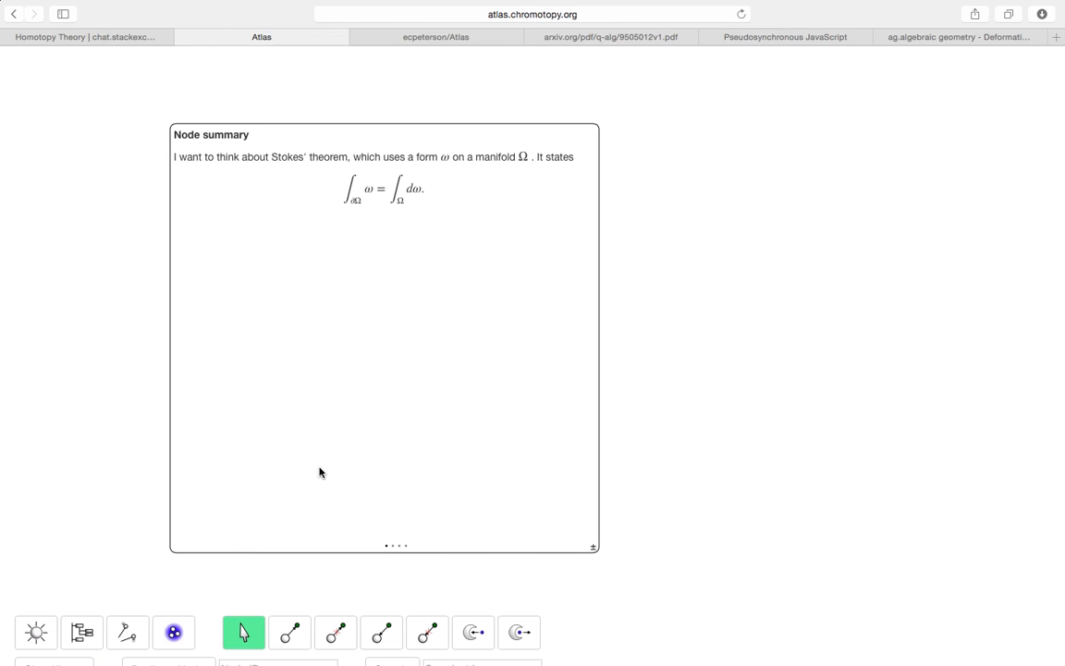
- Append 'Here's a recent addition.' after the Stokes formula and return to the rendered summary
{"action": "left_click", "coordinate": [395, 554]}
{"action": "left_click", "coordinate": [489, 338]}
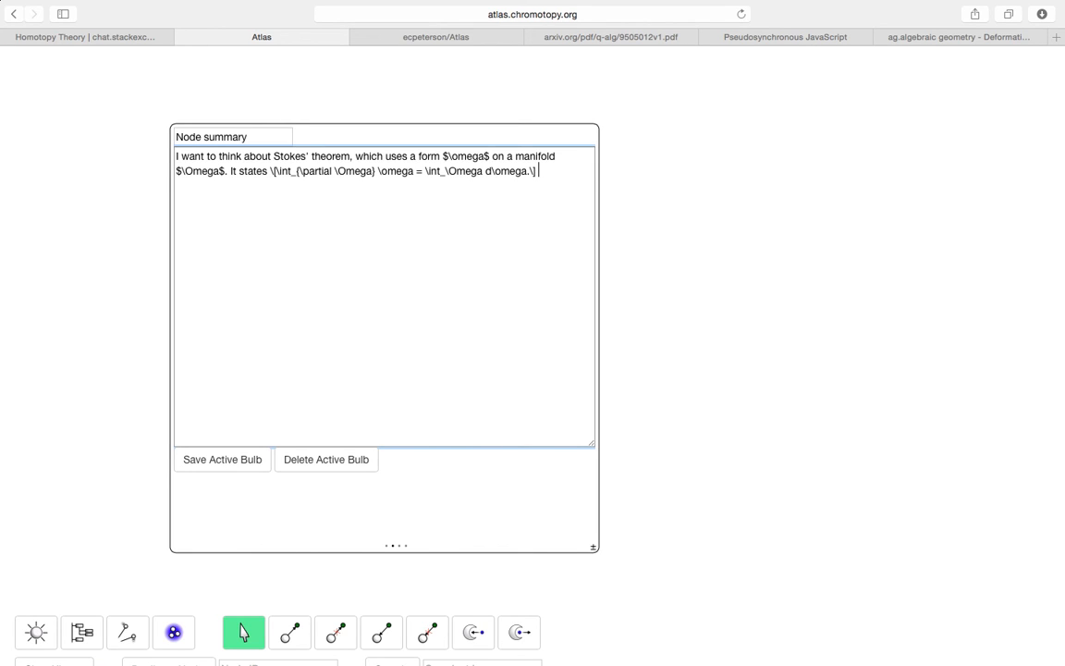
{"action": "type", "text": "Here's a recent addition."}
{"action": "left_click", "coordinate": [387, 546]}
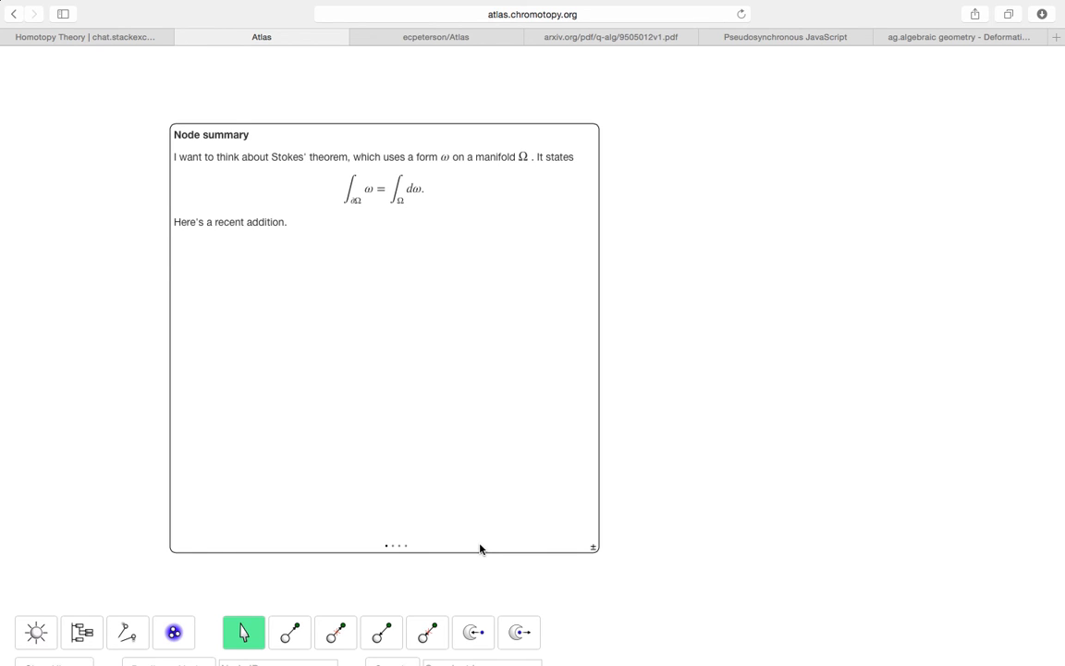
- Enter \newcommand{\Z}{\mathbb Z} on the Node summary bulb's Preamble page
{"action": "left_click", "coordinate": [406, 546]}
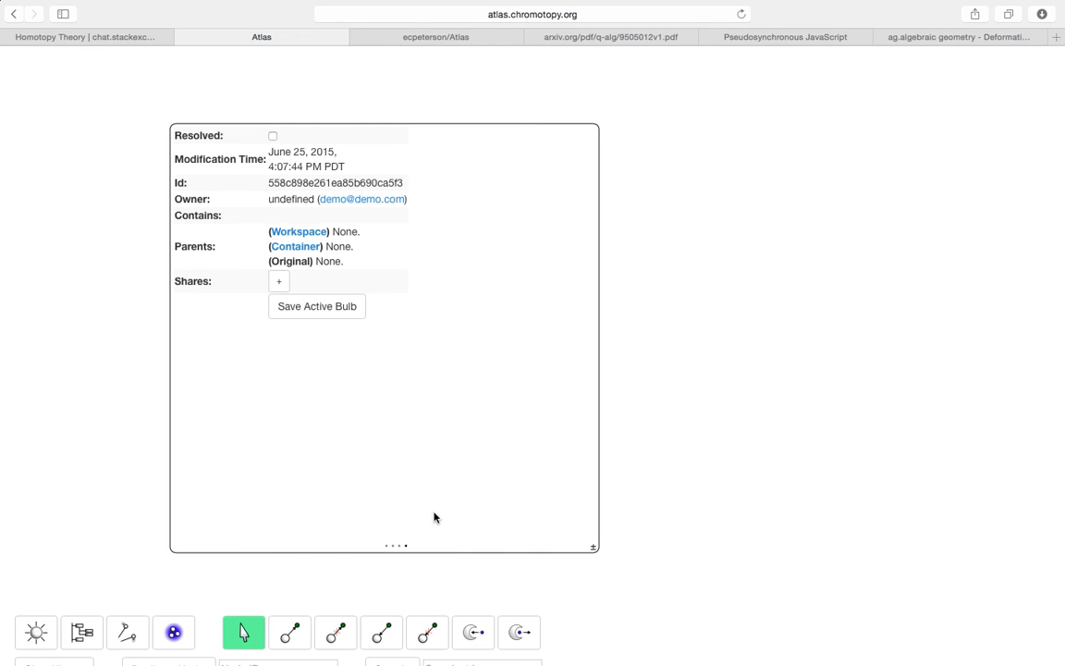
{"action": "left_click", "coordinate": [400, 546]}
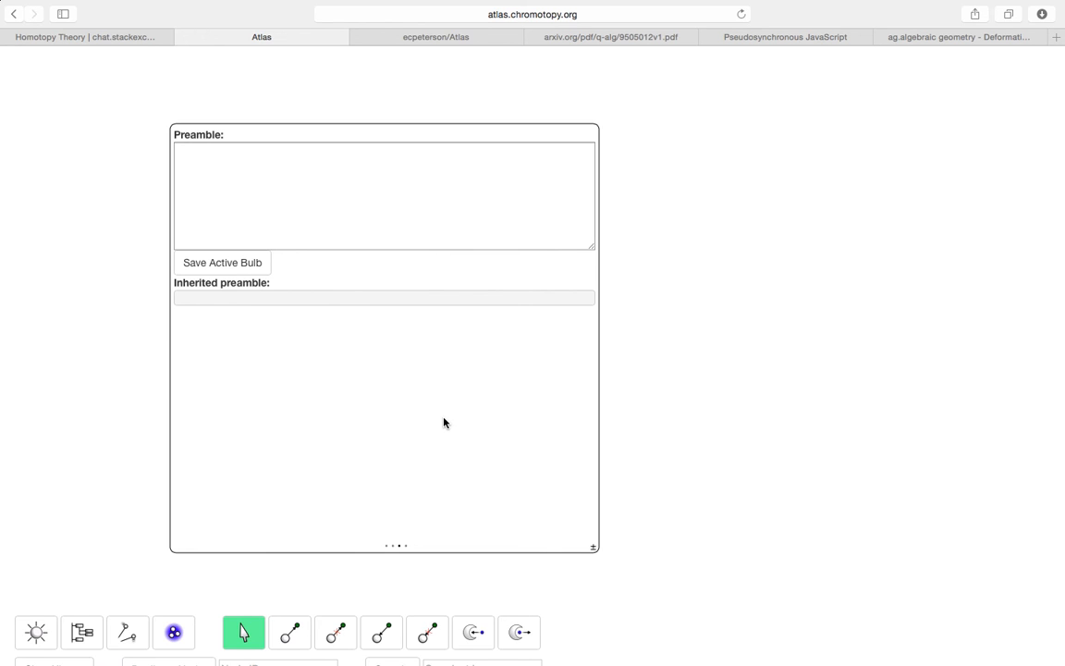
{"action": "left_click", "coordinate": [338, 196]}
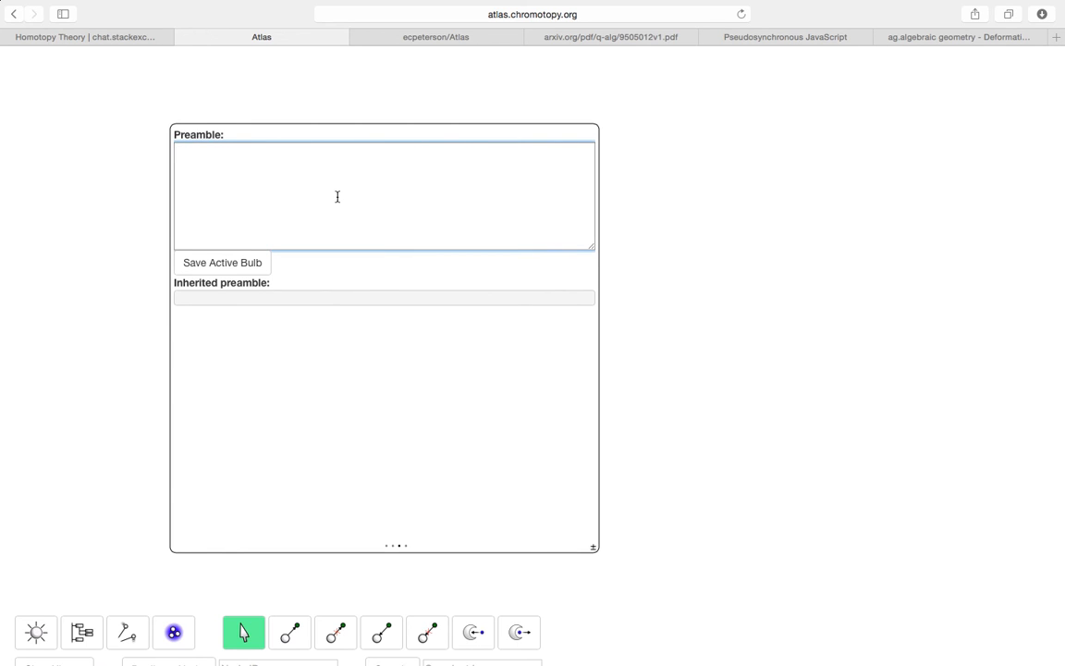
{"action": "type", "text": "\\newcommand{\\Z}{\\mathbb Z}"}
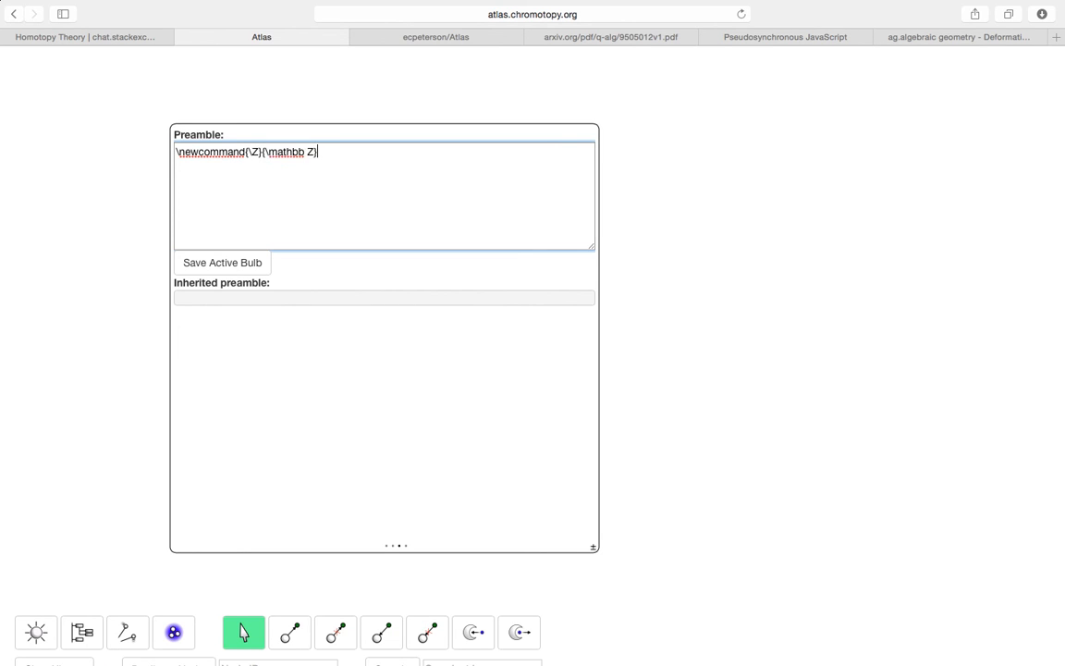
- Save the \Z preamble, then end the last sentence with ', the integers: $\Z$.' and save
{"action": "left_click", "coordinate": [235, 264]}
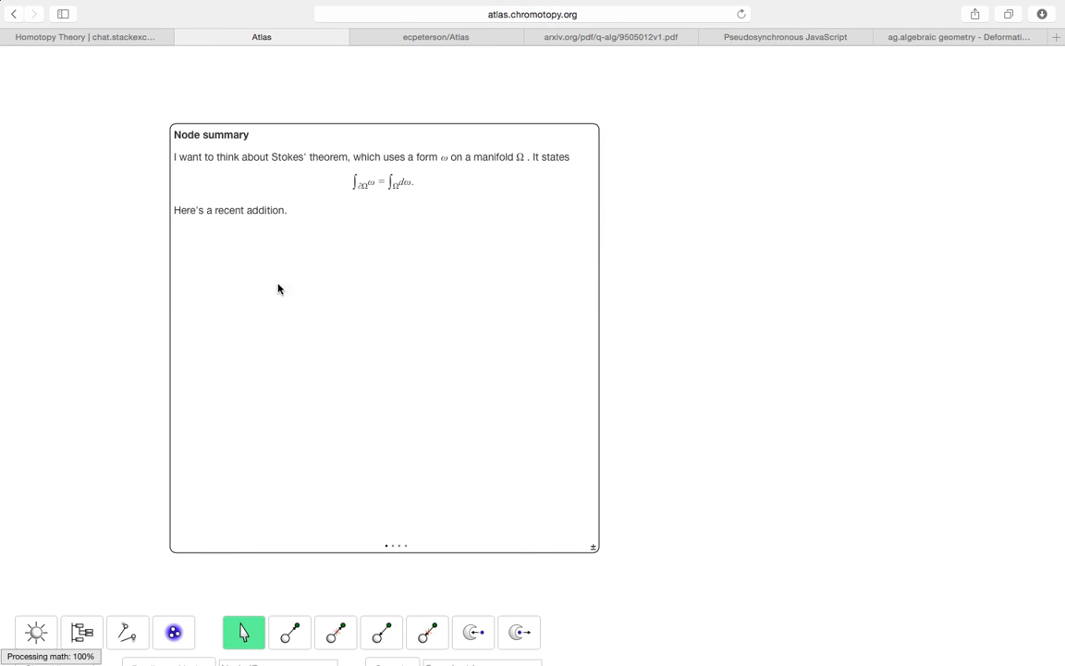
{"action": "left_click", "coordinate": [394, 546]}
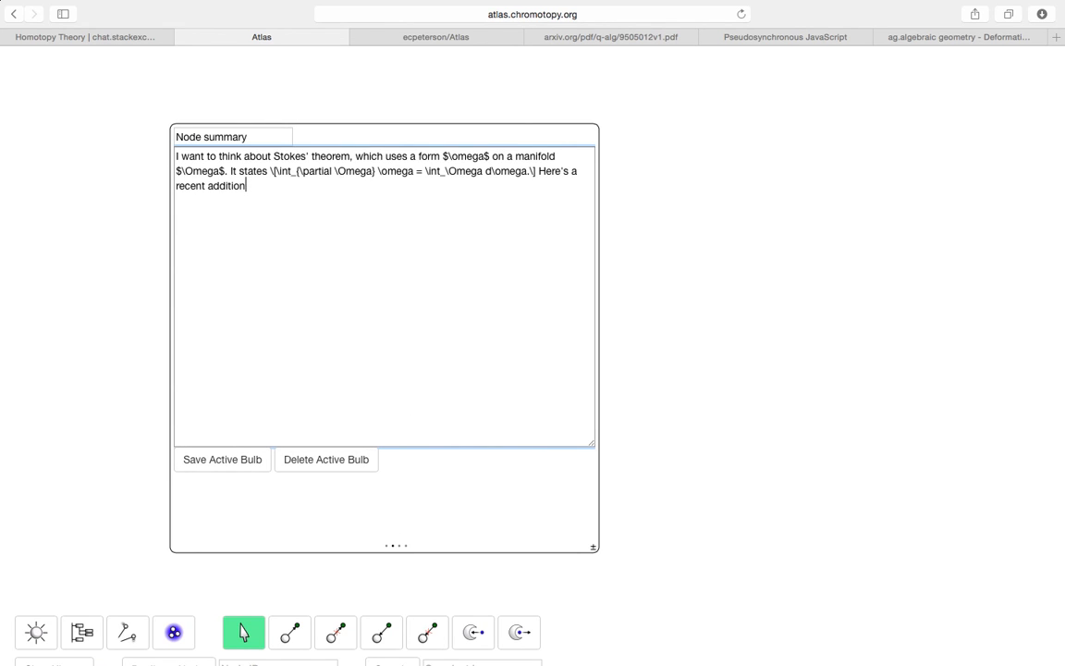
{"action": "type", "text": ": the image"}
{"action": "key", "text": "BackSpace"}
{"action": "key", "text": "BackSpace"}
{"action": "key", "text": "BackSpace"}
{"action": "key", "text": "BackSpace"}
{"action": "key", "text": "BackSpace"}
{"action": "key", "text": "BackSpace"}
{"action": "key", "text": "BackSpace"}
{"action": "key", "text": "BackSpace"}
{"action": "key", "text": "BackSpace"}
{"action": "key", "text": "BackSpace"}
{"action": "key", "text": "BackSpace"}
{"action": "type", "text": ", the integers: $\\Z$."}
{"action": "left_click", "coordinate": [258, 467]}
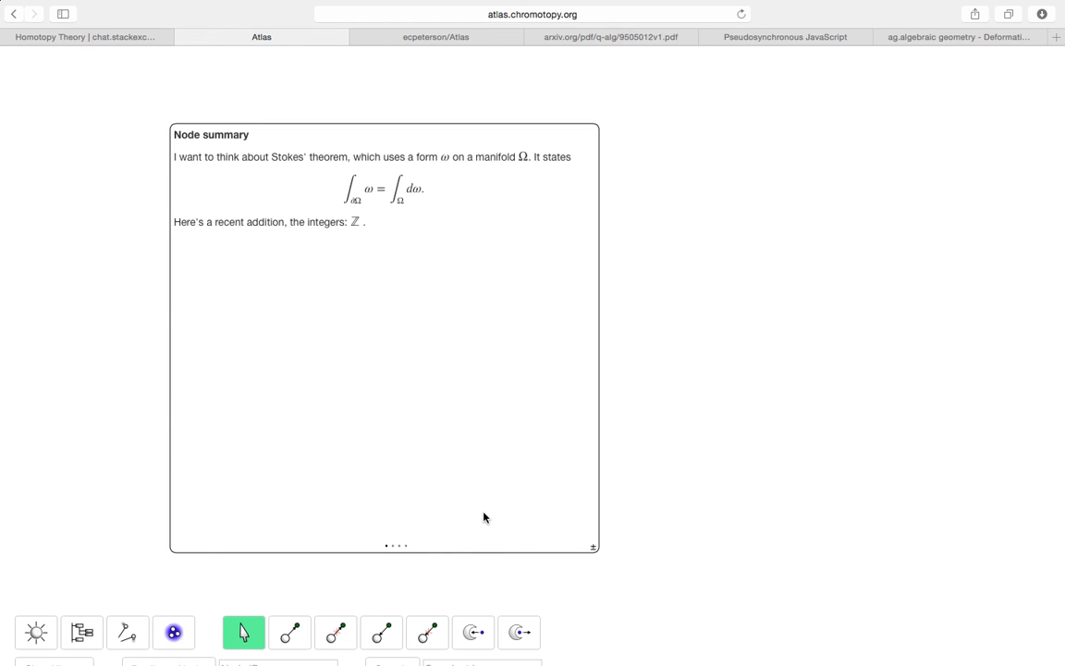
- Create a second bulb, link it to Node summary, and jostle the layout
{"action": "left_click", "coordinate": [42, 636]}
{"action": "left_click", "coordinate": [474, 634]}
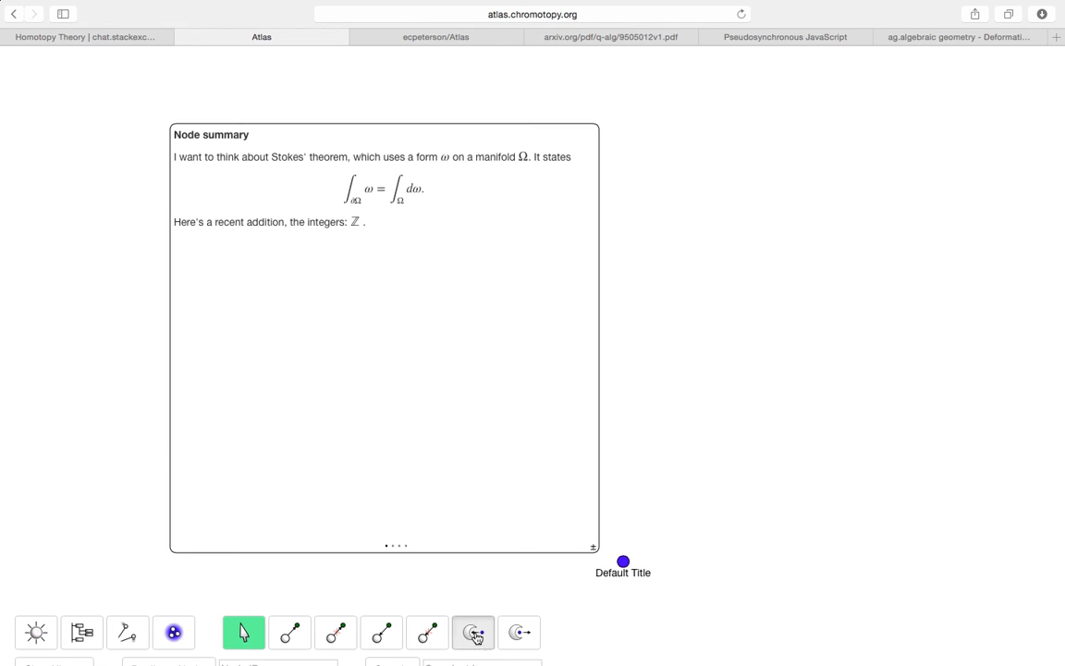
{"action": "left_click", "coordinate": [625, 562]}
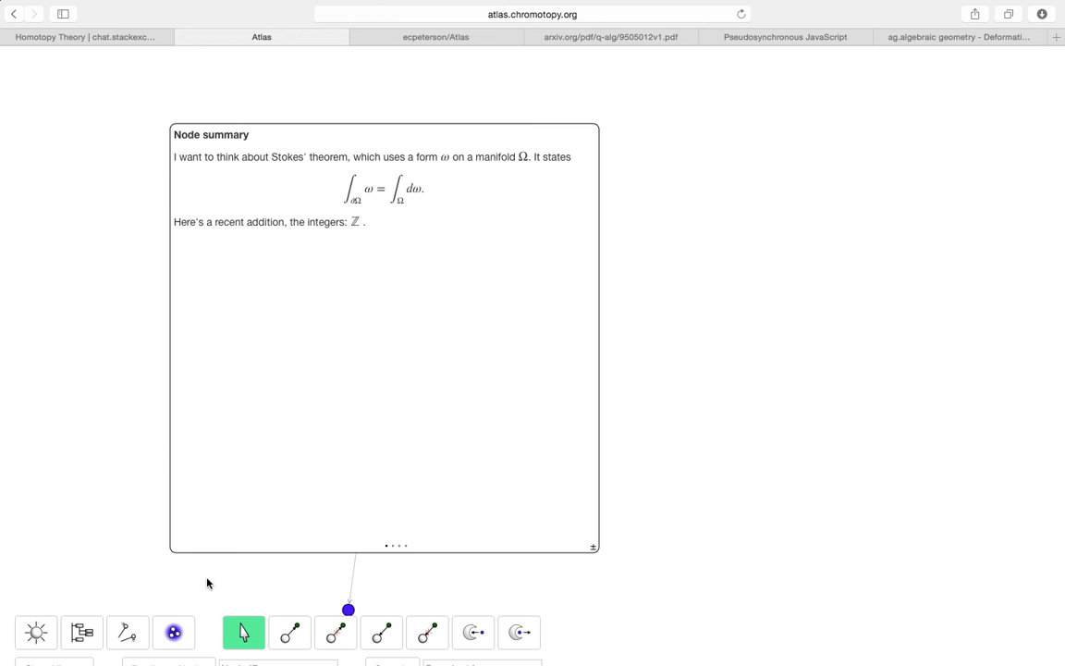
{"action": "left_click", "coordinate": [131, 638]}
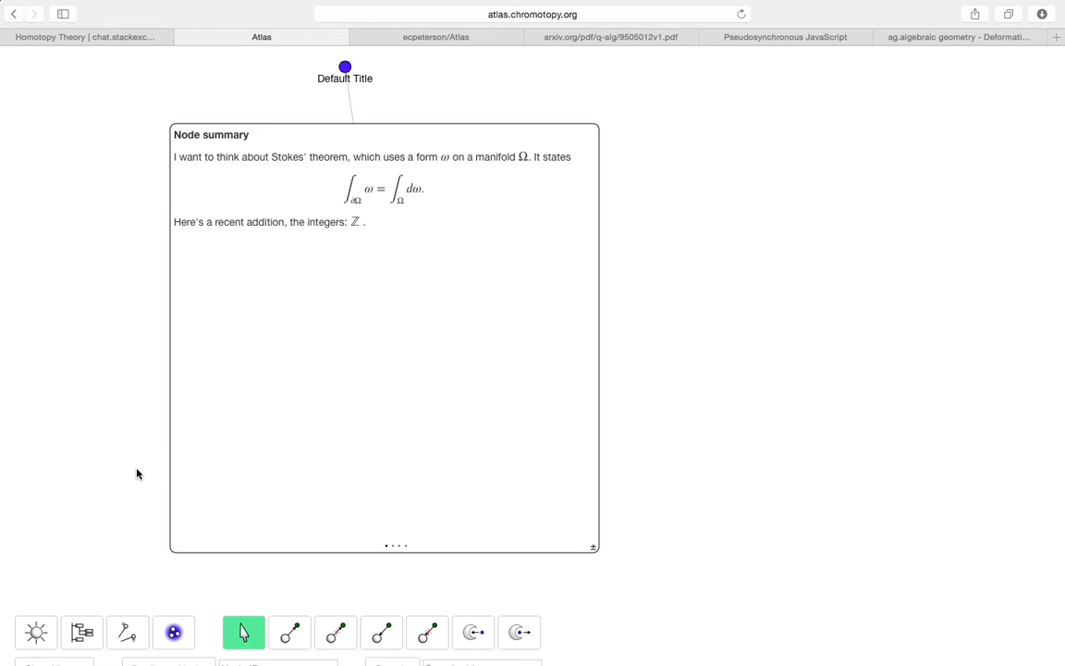
- Open the new Default Title bulb and check its Preamble page for inherited definitions
{"action": "left_click", "coordinate": [346, 68]}
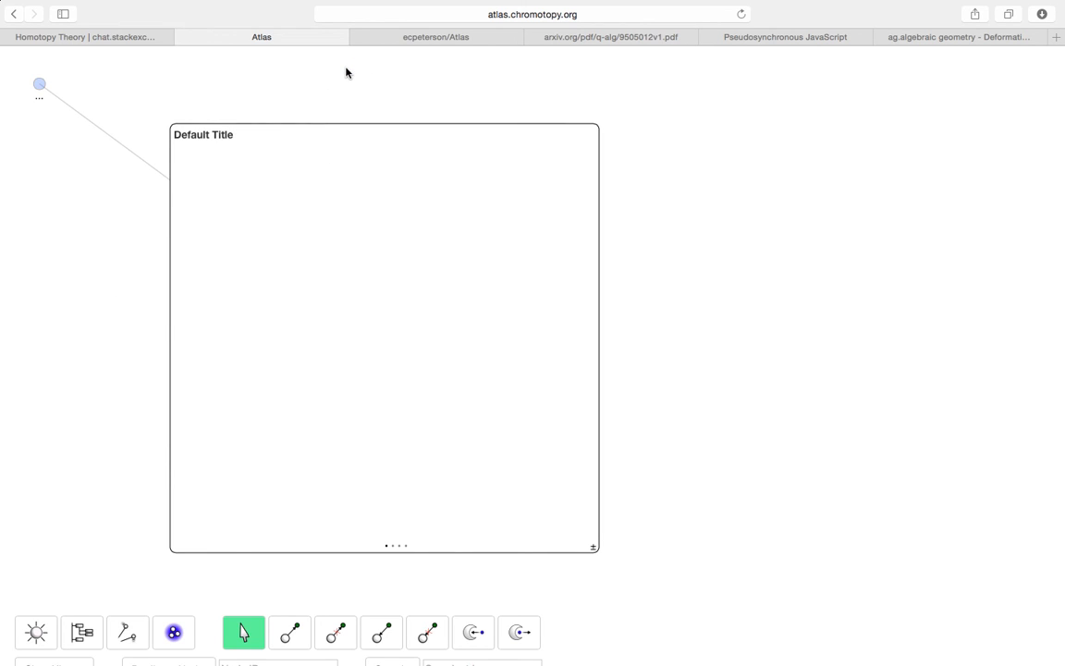
{"action": "left_click", "coordinate": [394, 549]}
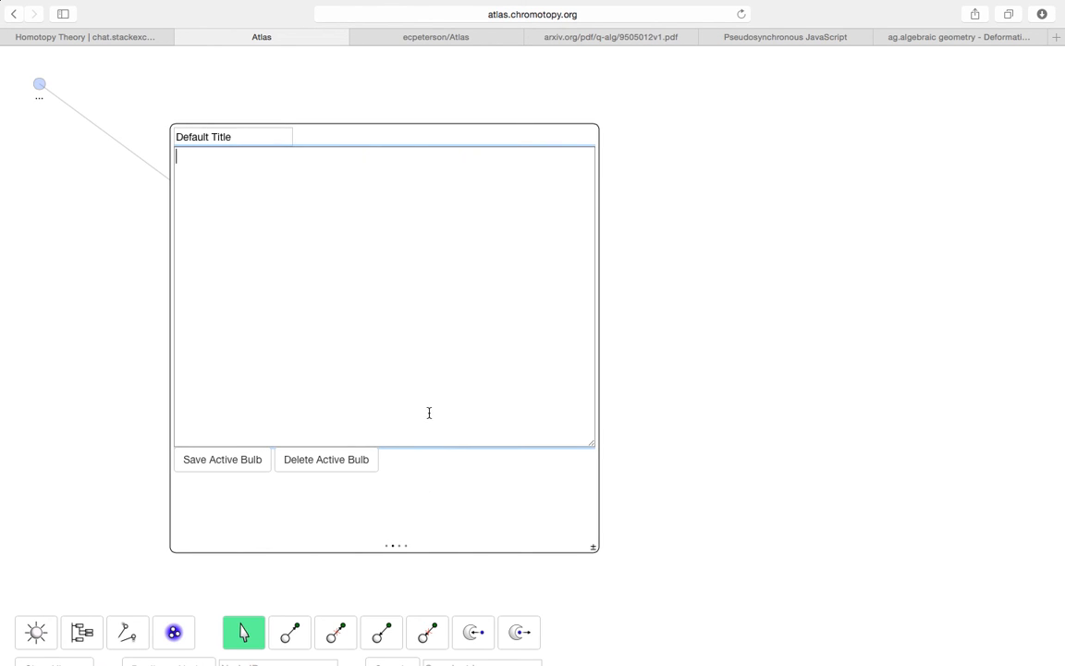
{"action": "left_click", "coordinate": [399, 547]}
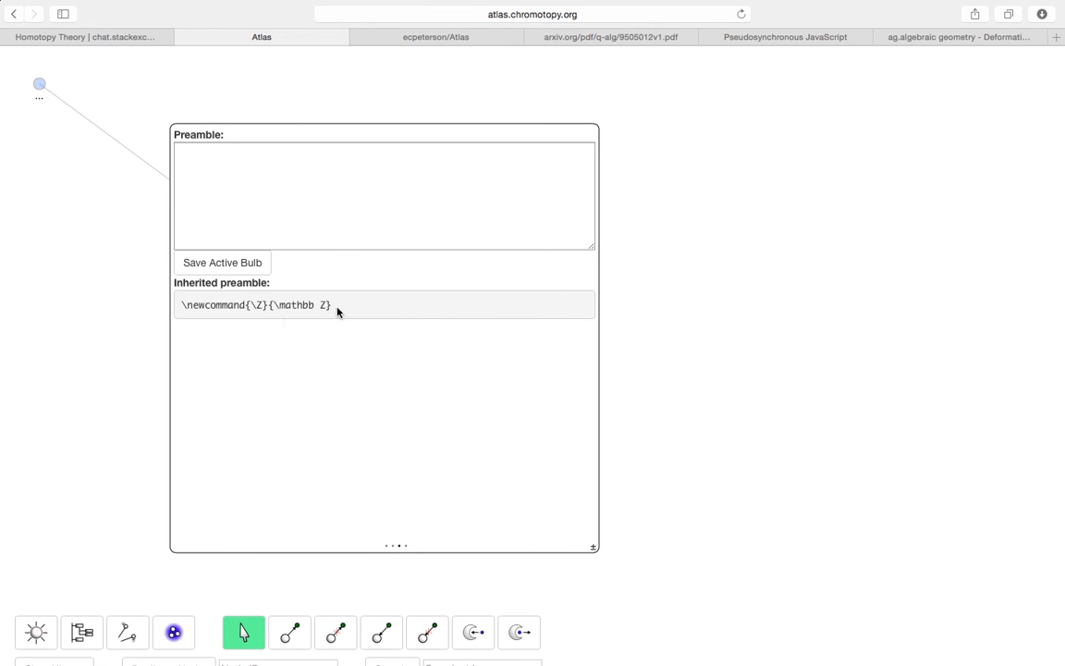
{"action": "left_click", "coordinate": [395, 551]}
- Write the child's text saying it learned what the integers $\Z$ are from its parent
{"action": "left_click", "coordinate": [416, 212]}
{"action": "type", "text": "I'm a child node, but I st"}
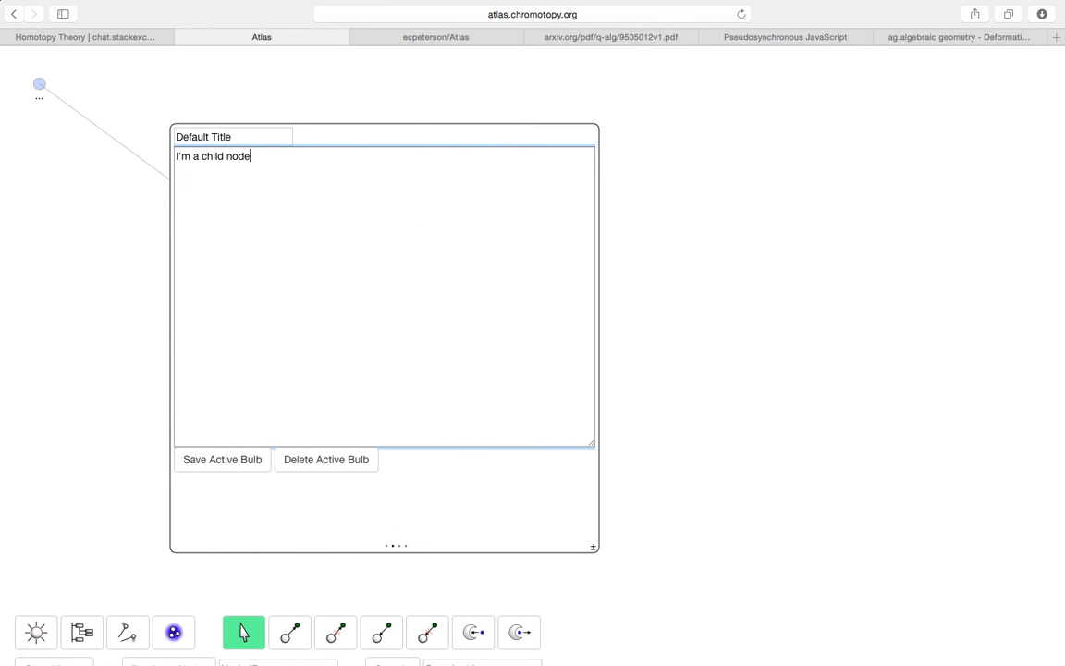
{"action": "key", "text": "BackSpace"}
{"action": "key", "text": "BackSpace"}
{"action": "type", "text": "learned what the integ"}
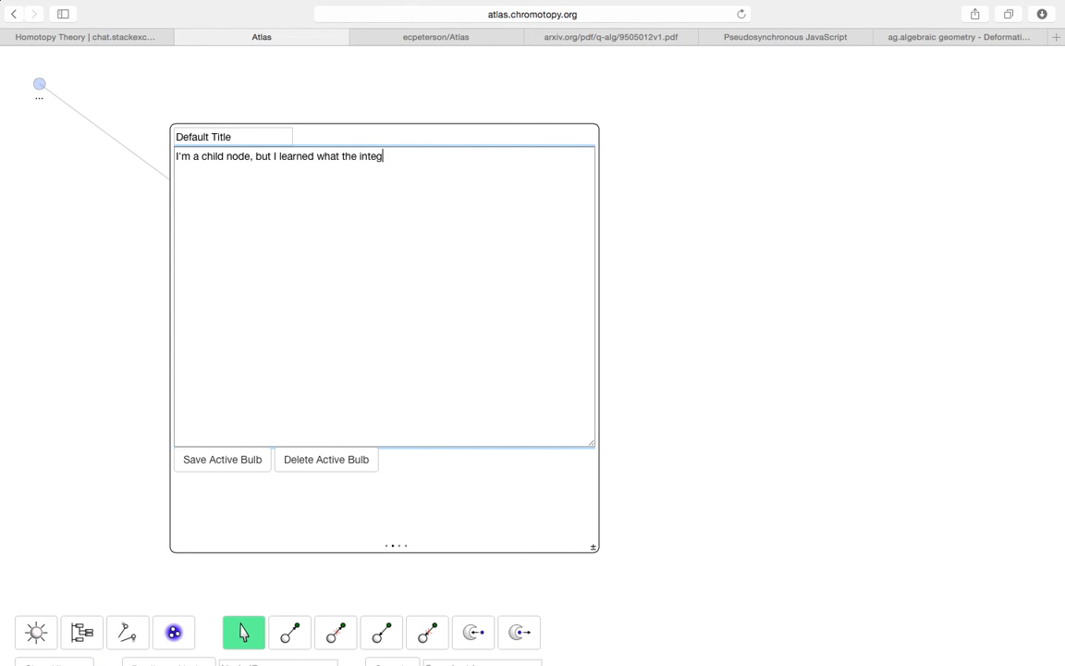
{"action": "type", "text": "ers $\\Z$ are from my parents"}
{"action": "key", "text": "BackSpace"}
{"action": "type", "text": "!"}
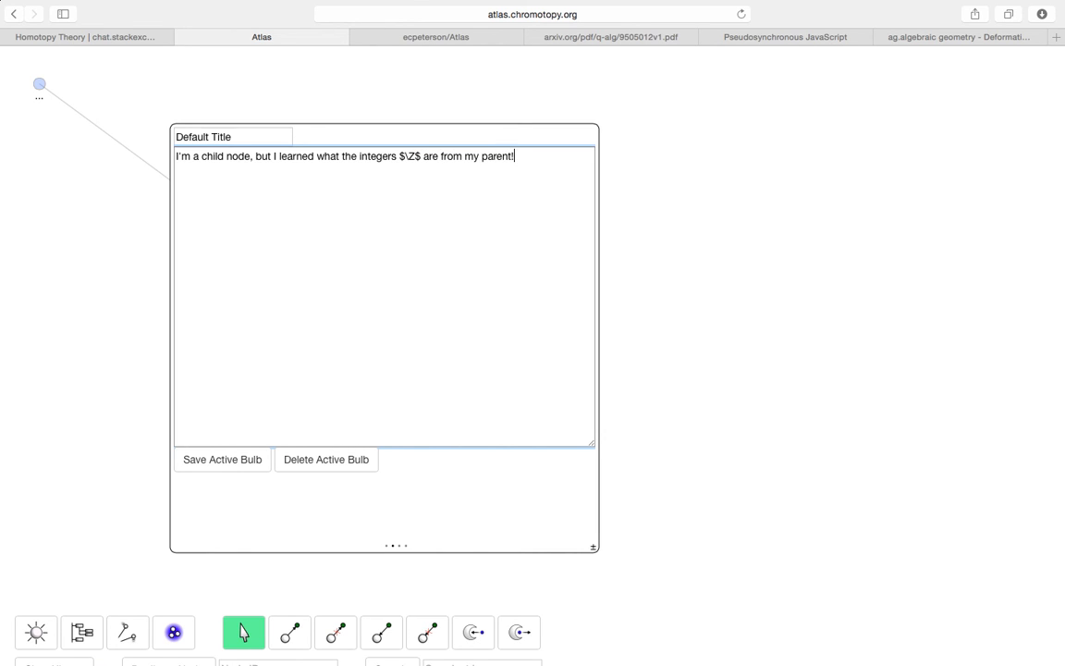
- Retitle the bulb 'Child node' and save it
{"action": "triple_click", "coordinate": [231, 136]}
{"action": "type", "text": "Child node"}
{"action": "left_click", "coordinate": [227, 460]}
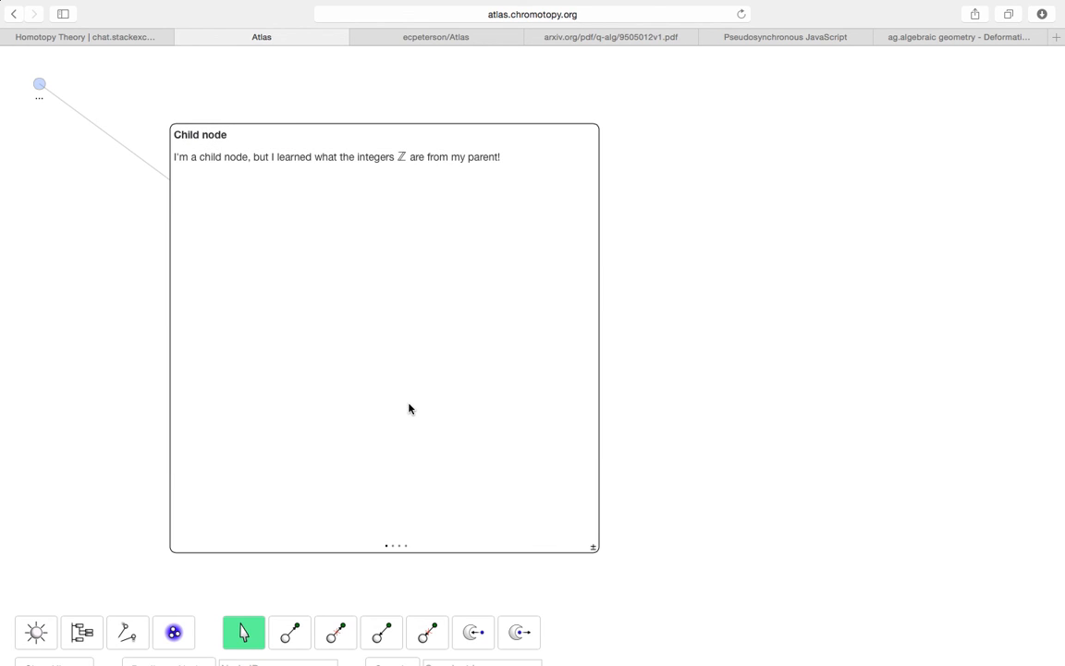
- Go to Node summary via the parent node and depossess Child node from it
{"action": "left_click", "coordinate": [42, 87]}
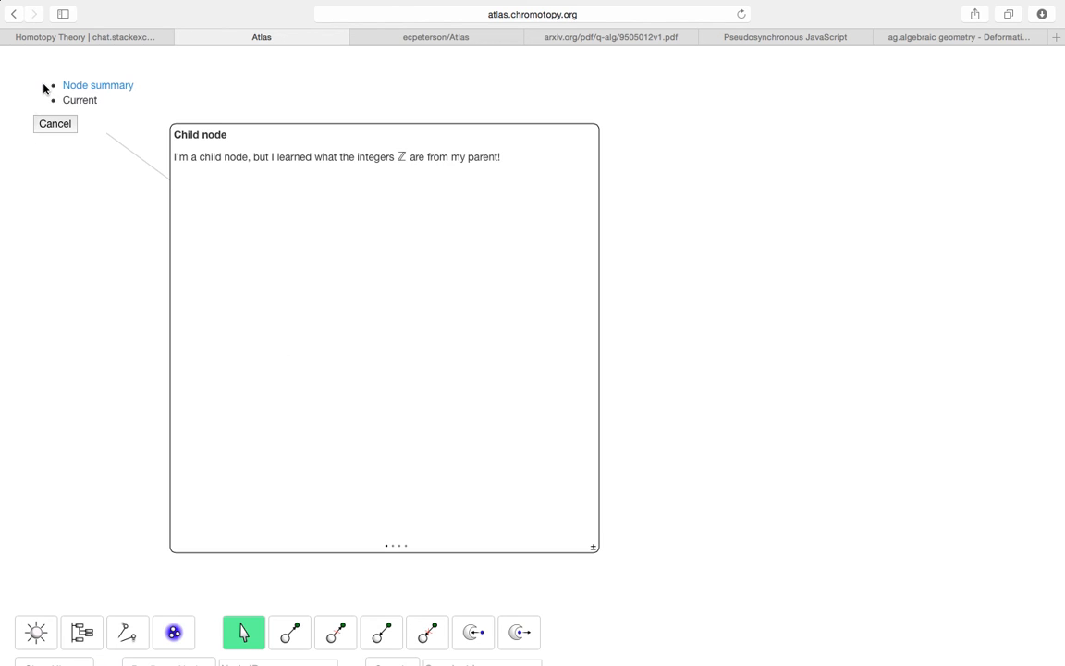
{"action": "left_click", "coordinate": [108, 87]}
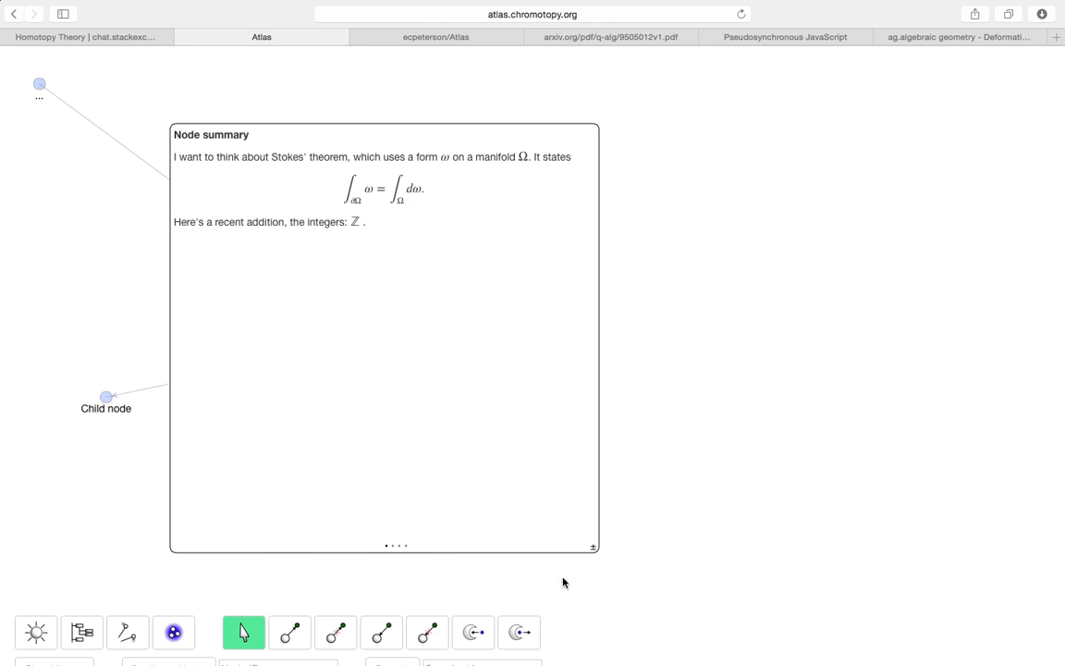
{"action": "left_click", "coordinate": [531, 633]}
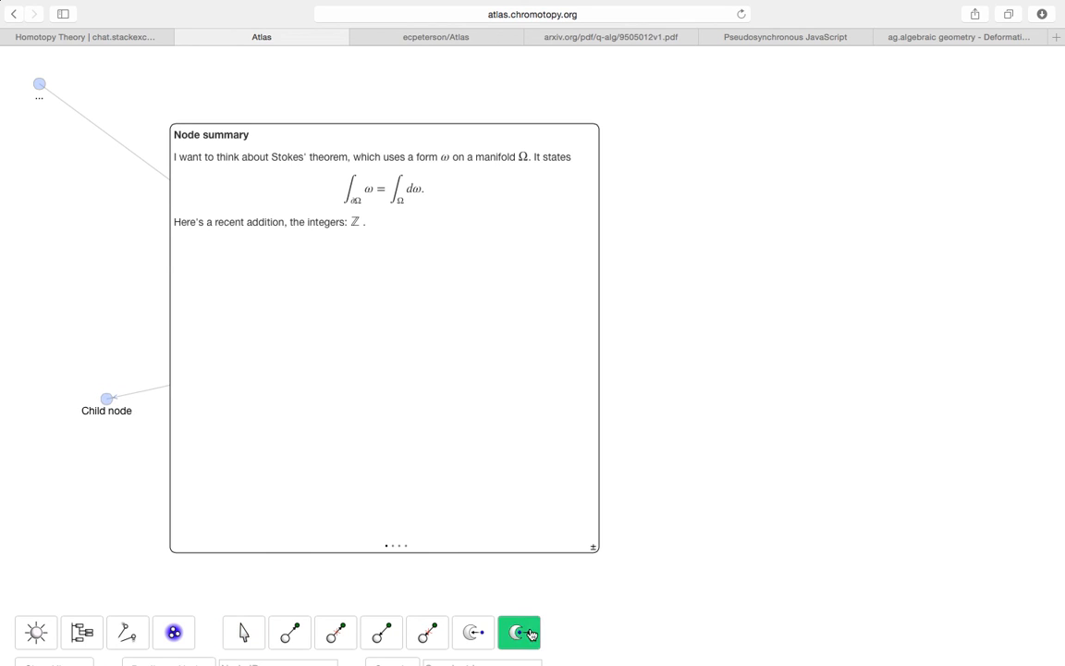
{"action": "left_click", "coordinate": [106, 400]}
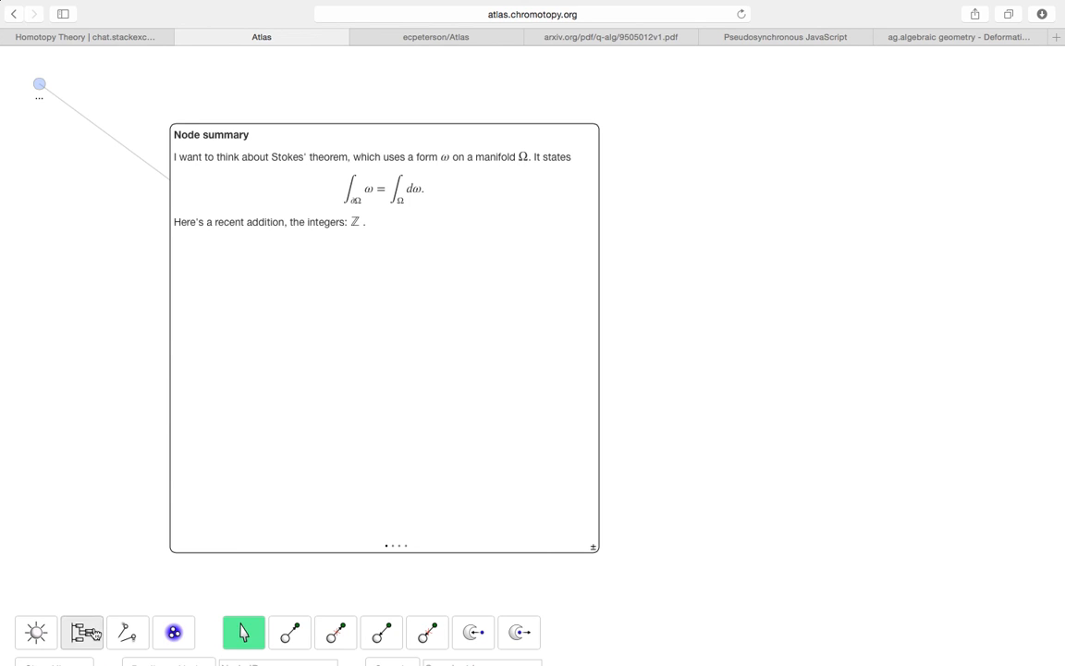
{"action": "scroll", "coordinate": [105, 535], "scroll_direction": "down", "scroll_amount": 1}
{"action": "scroll", "coordinate": [104, 535], "scroll_direction": "down", "scroll_amount": 1}
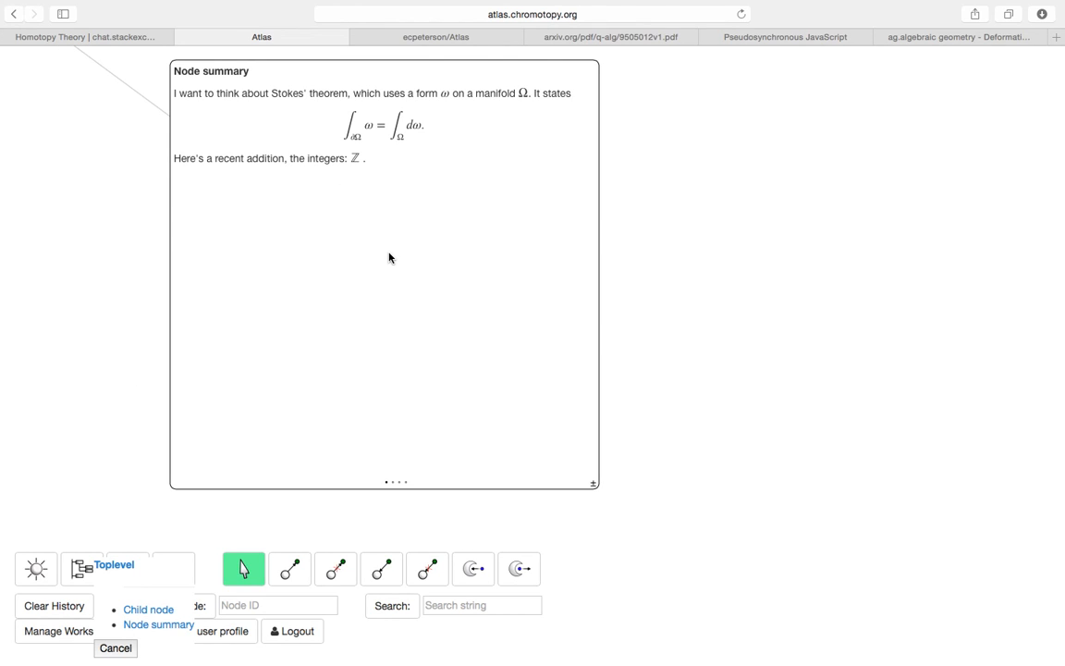
- Center Child node from the Toplevel tree and add Node summary from the bulb list
{"action": "left_click", "coordinate": [157, 610]}
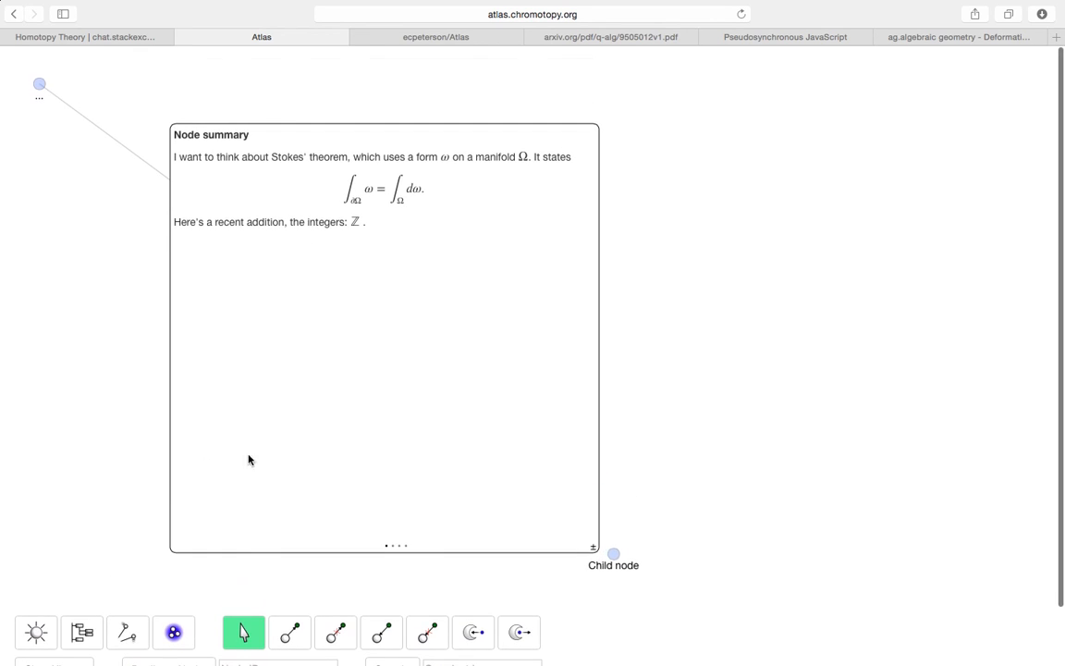
{"action": "left_click", "coordinate": [619, 560]}
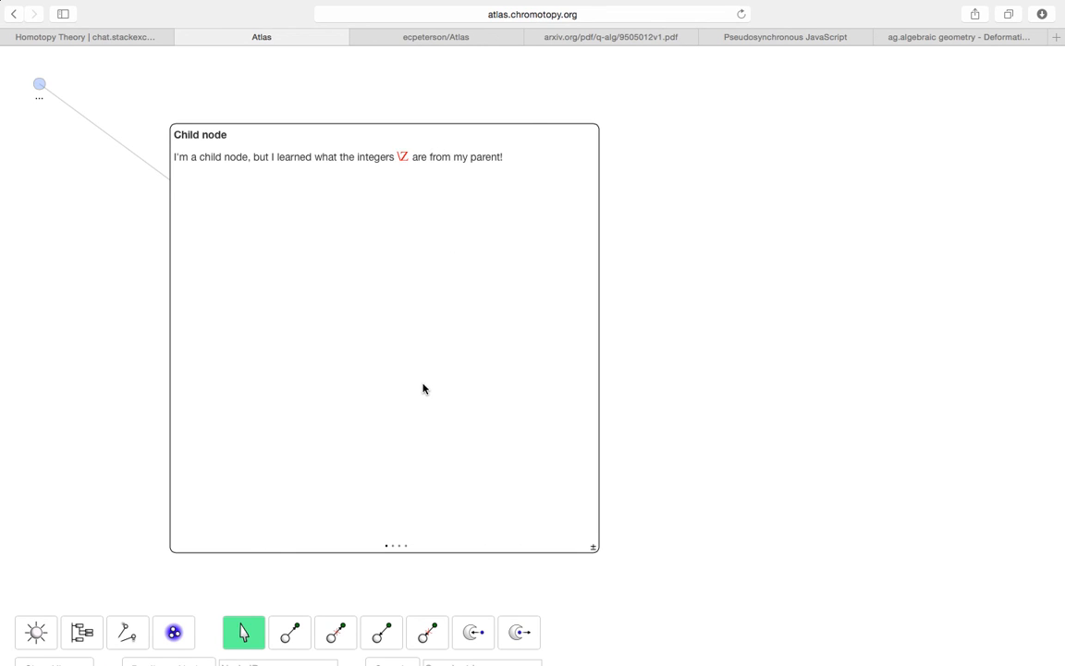
{"action": "left_click", "coordinate": [131, 632]}
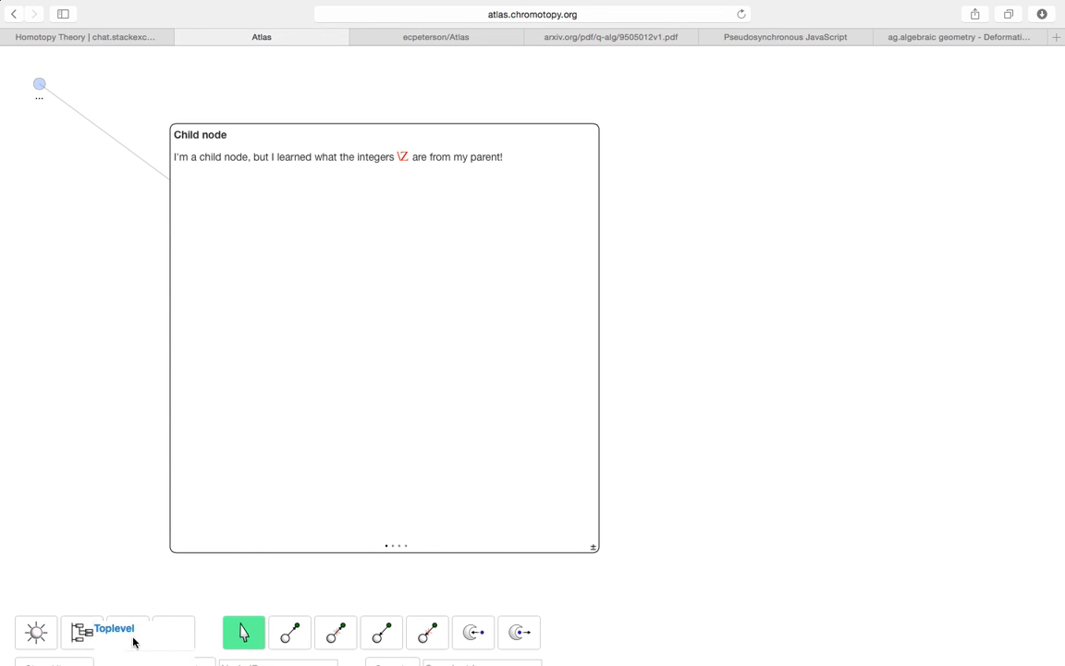
{"action": "left_click", "coordinate": [149, 623]}
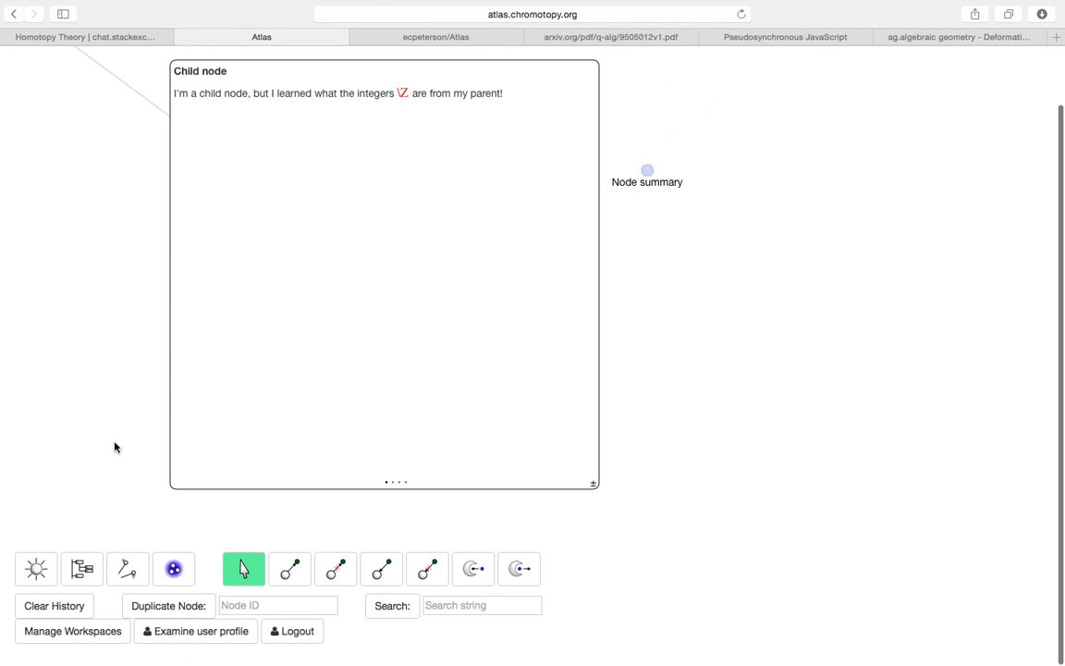
{"action": "scroll", "coordinate": [115, 448], "scroll_direction": "up", "scroll_amount": 2}
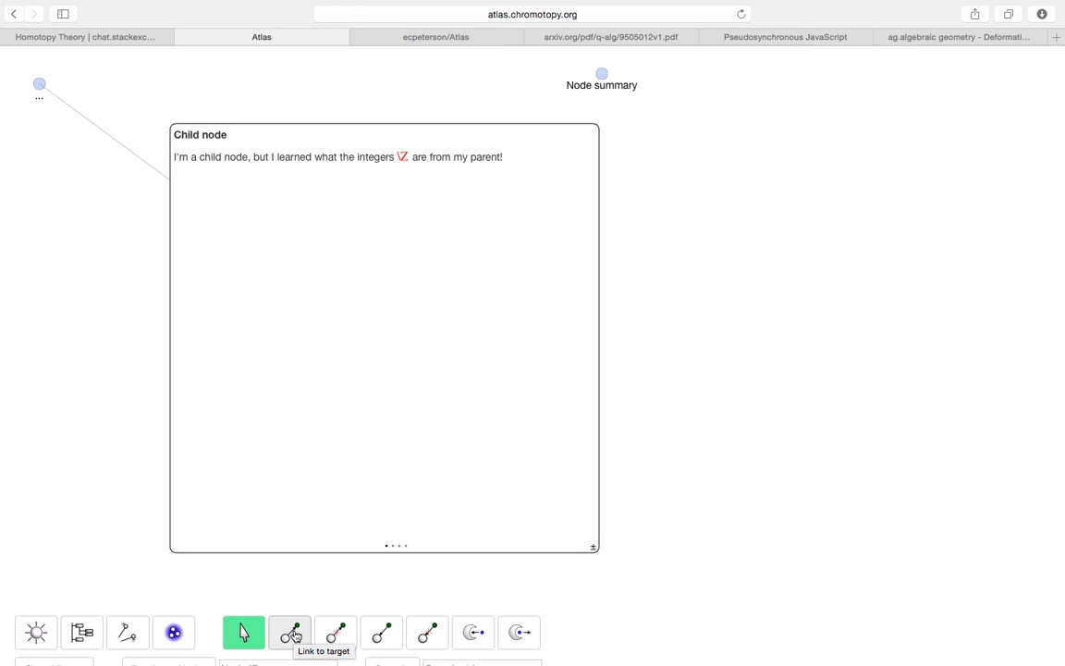
- Link the Child node bulb to the Node summary bulb with the Link to target tool
{"action": "left_click", "coordinate": [294, 634]}
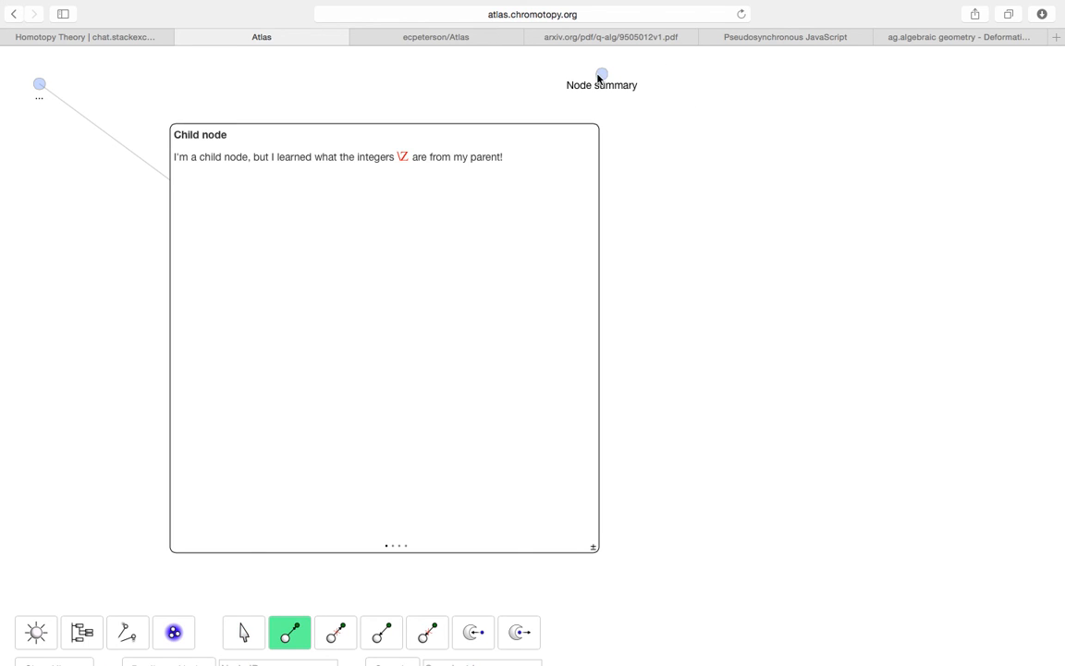
{"action": "left_click", "coordinate": [601, 74]}
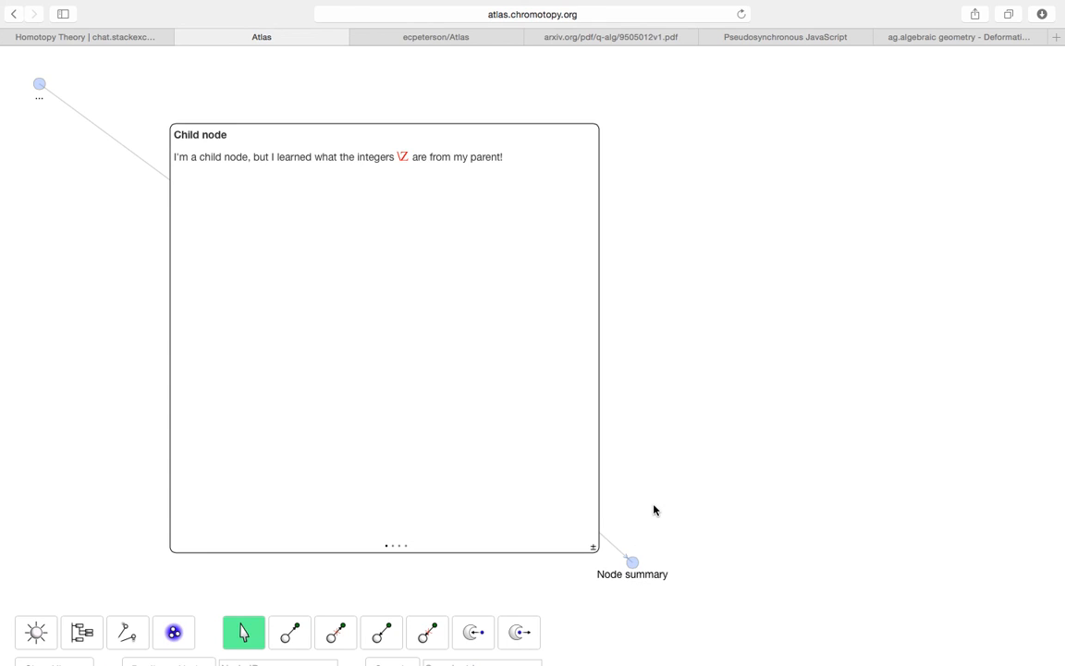
{"action": "scroll", "coordinate": [653, 506], "scroll_direction": "down", "scroll_amount": 3}
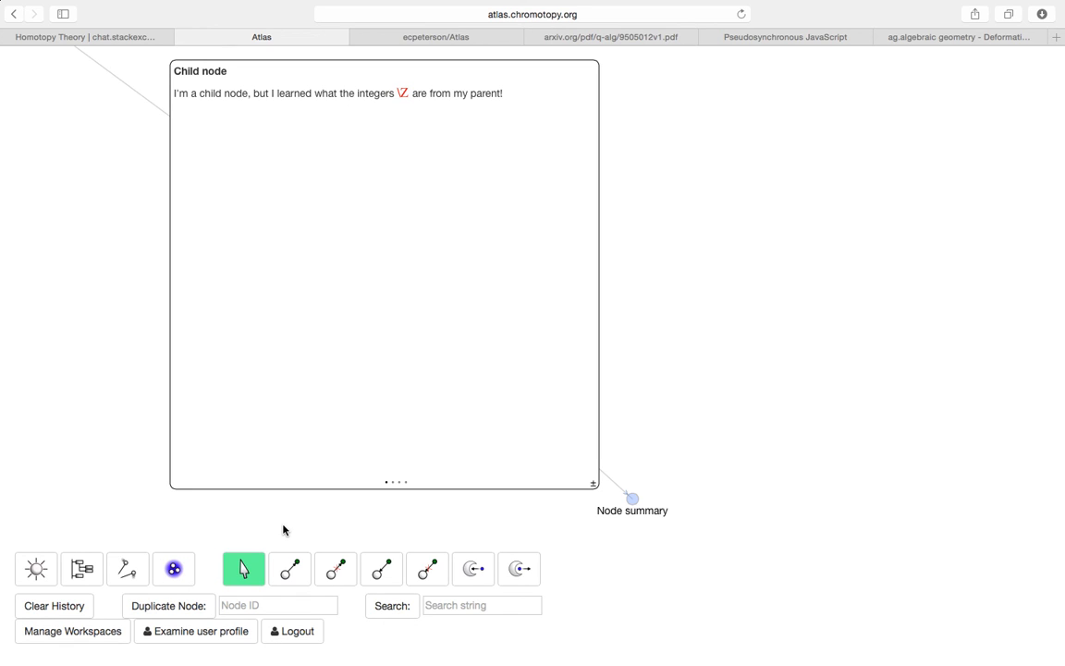
- Log out and sign back in with a different saved account
{"action": "left_click", "coordinate": [305, 632]}
{"action": "left_click", "coordinate": [457, 355]}
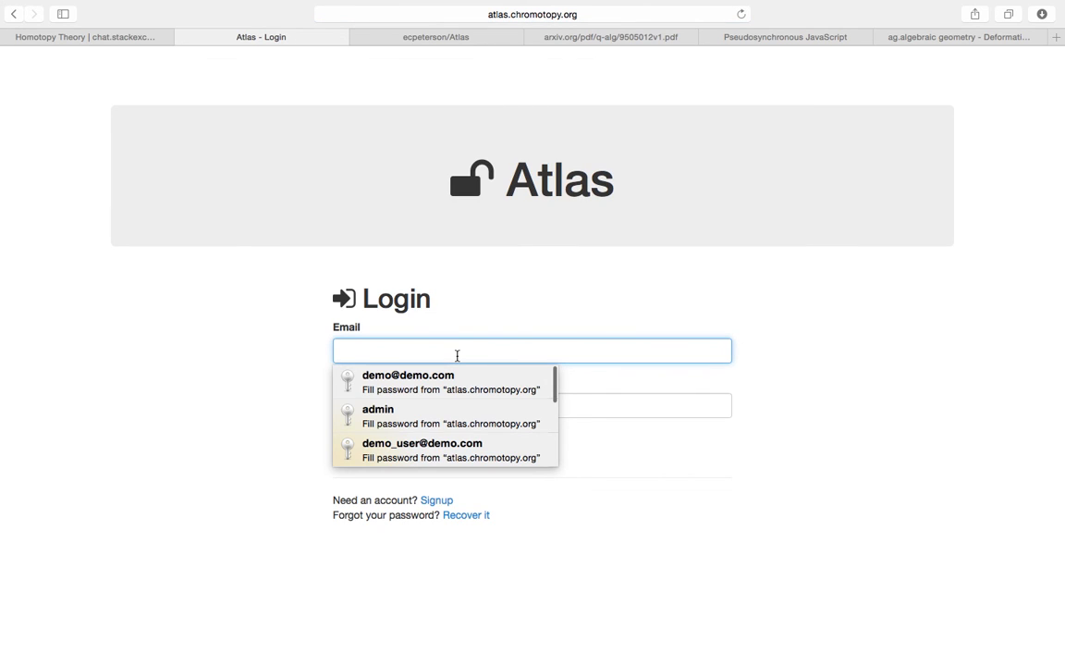
{"action": "scroll", "coordinate": [444, 389], "scroll_direction": "down", "scroll_amount": 1}
{"action": "left_click", "coordinate": [442, 380]}
{"action": "left_click", "coordinate": [362, 447]}
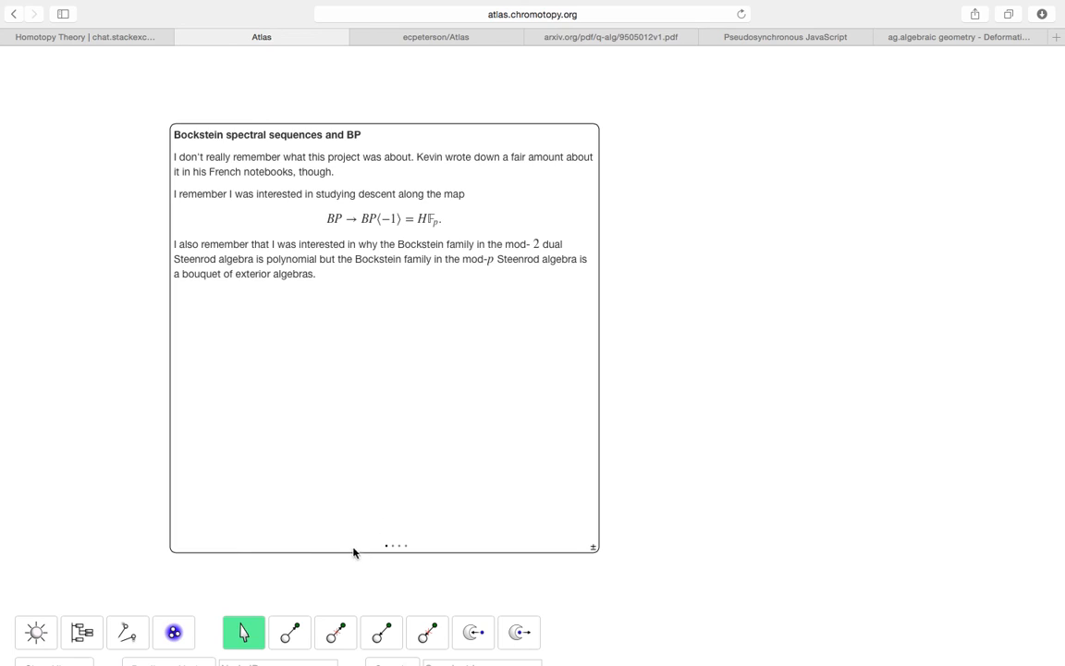
- Shrink the Bockstein note card and browse the Toplevel bulb list
{"action": "left_click", "coordinate": [593, 549]}
{"action": "left_click", "coordinate": [81, 631]}
{"action": "scroll", "coordinate": [245, 454], "scroll_direction": "down", "scroll_amount": 5}
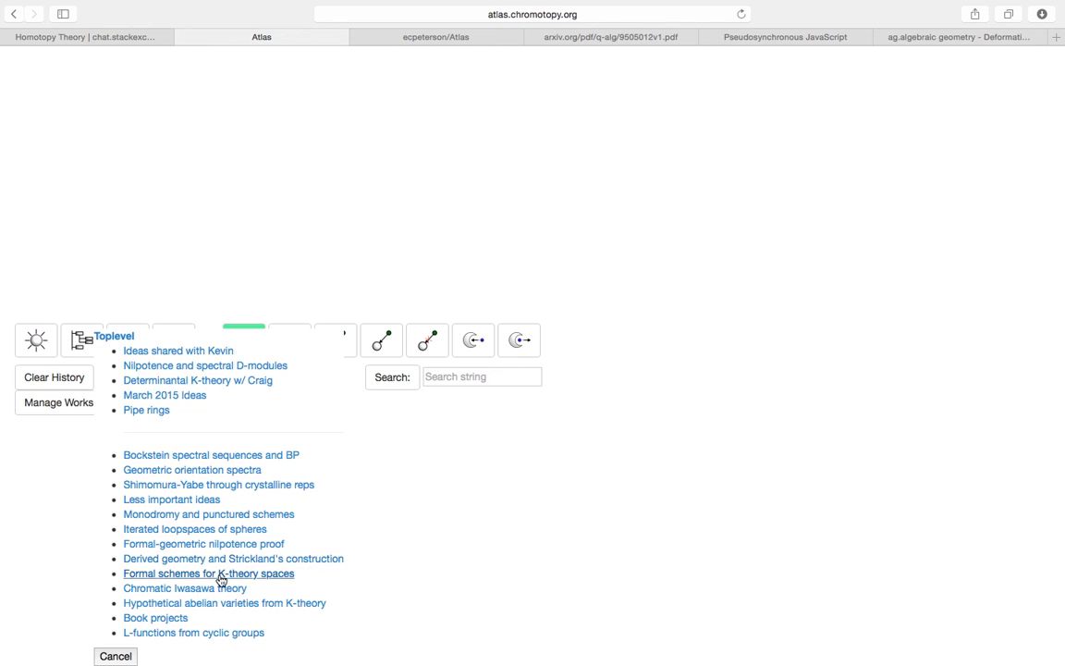
- Close the Toplevel list and search the bulbs for 'bockstein' to bring up the matching note
{"action": "left_click", "coordinate": [117, 657]}
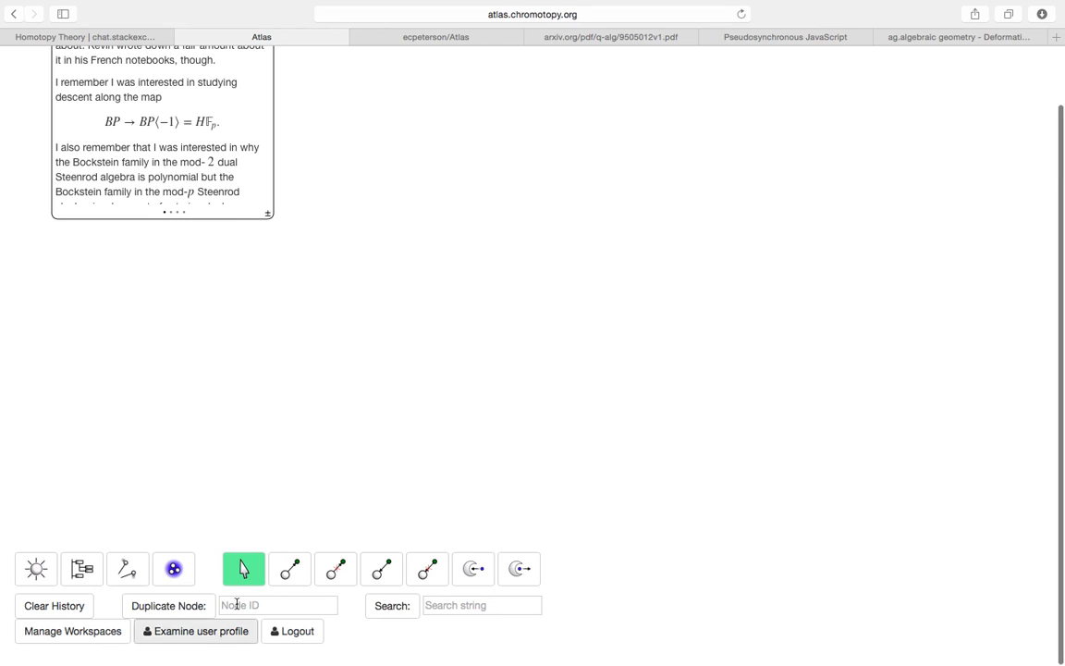
{"action": "left_click", "coordinate": [456, 605]}
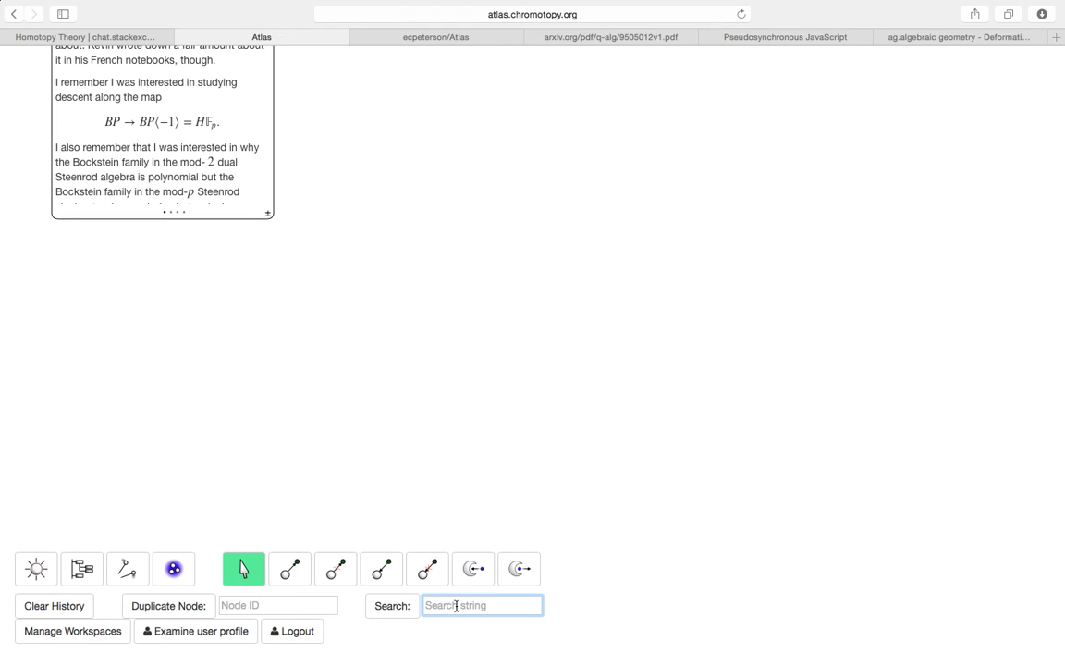
{"action": "scroll", "coordinate": [518, 370], "scroll_direction": "up", "scroll_amount": 3}
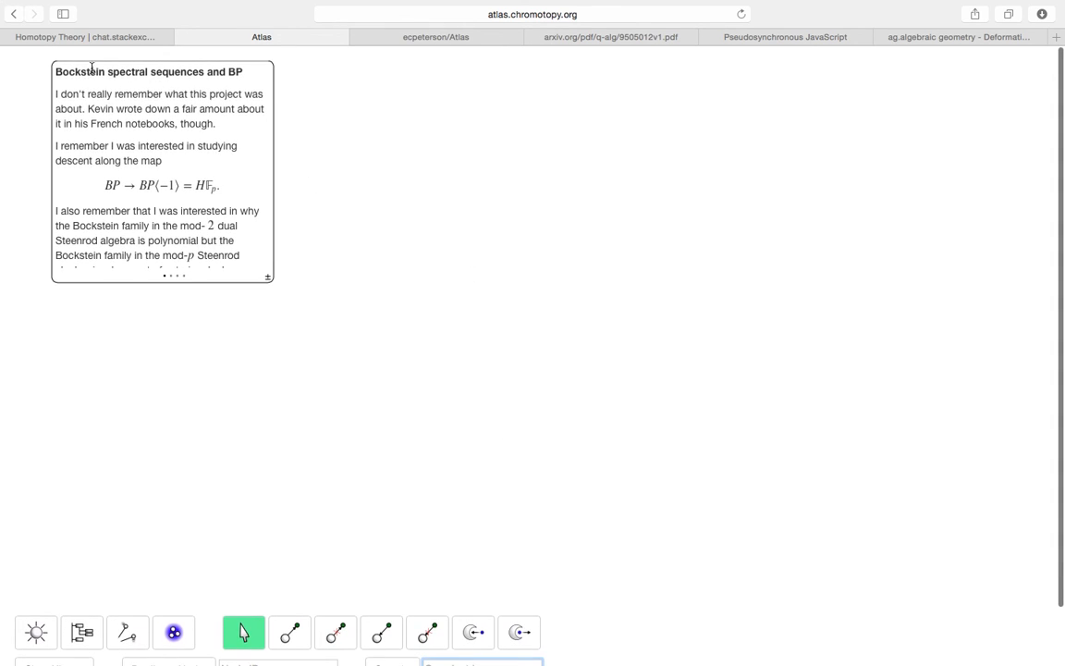
{"action": "scroll", "coordinate": [526, 495], "scroll_direction": "down", "scroll_amount": 3}
{"action": "type", "text": "bockstein"}
{"action": "left_click", "coordinate": [400, 607]}
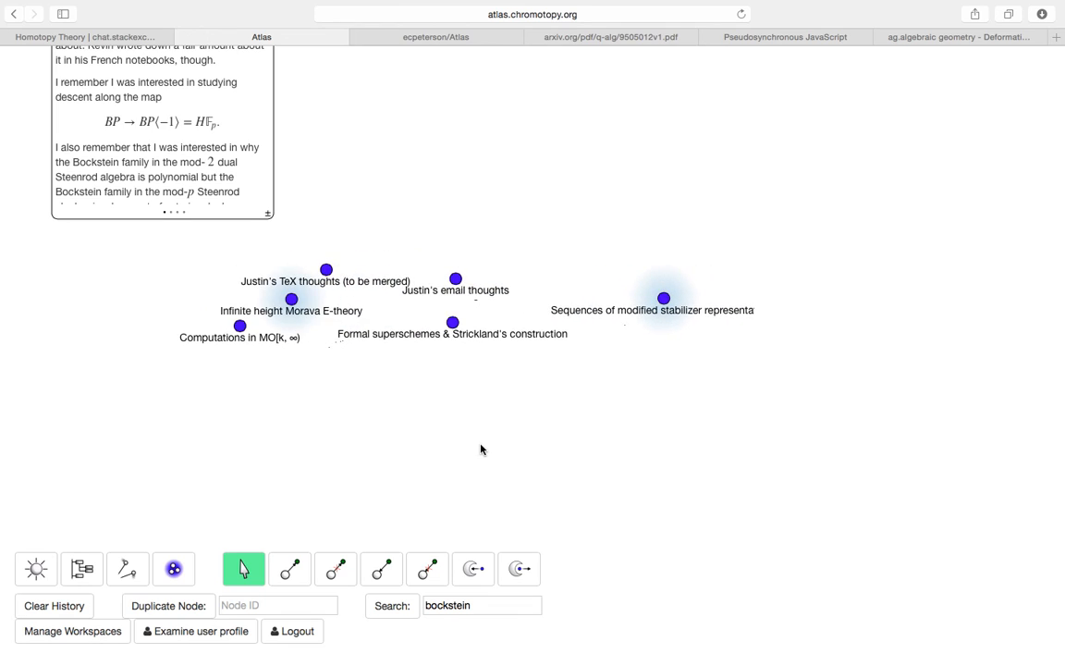
{"action": "scroll", "coordinate": [495, 405], "scroll_direction": "up", "scroll_amount": 2}
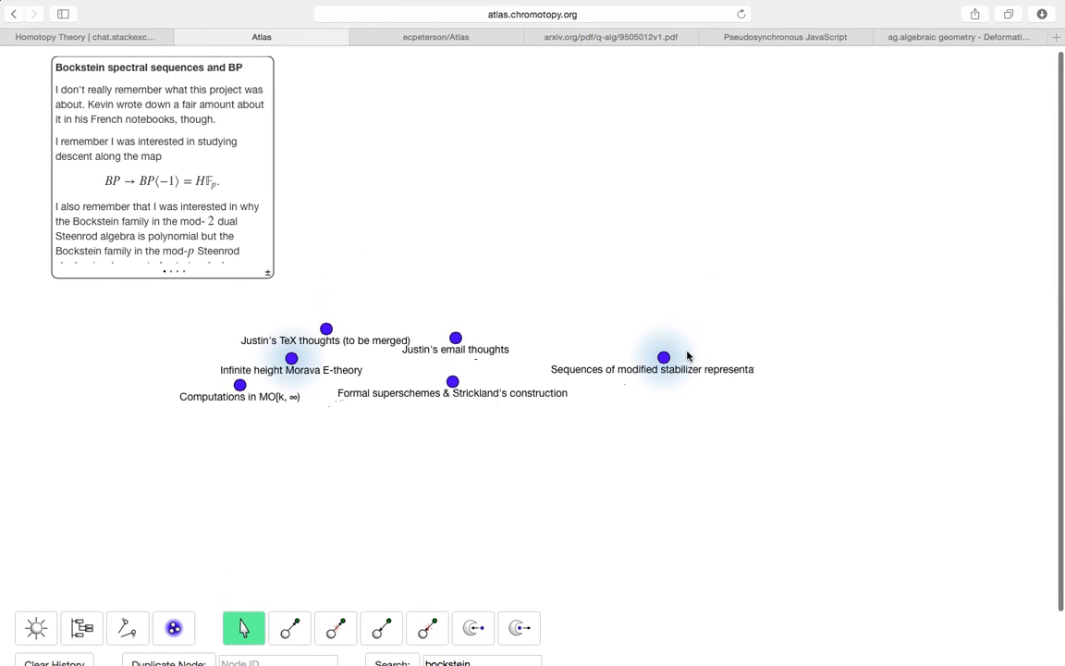
{"action": "scroll", "coordinate": [289, 510], "scroll_direction": "up", "scroll_amount": 1}
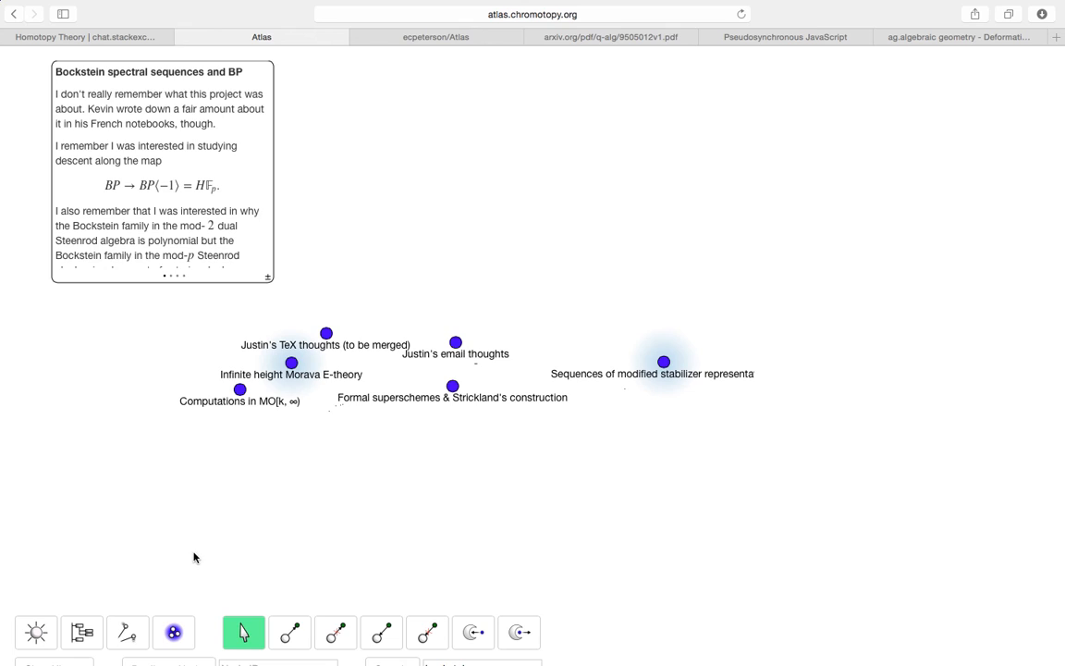
{"action": "scroll", "coordinate": [176, 629], "scroll_direction": "down", "scroll_amount": 3}
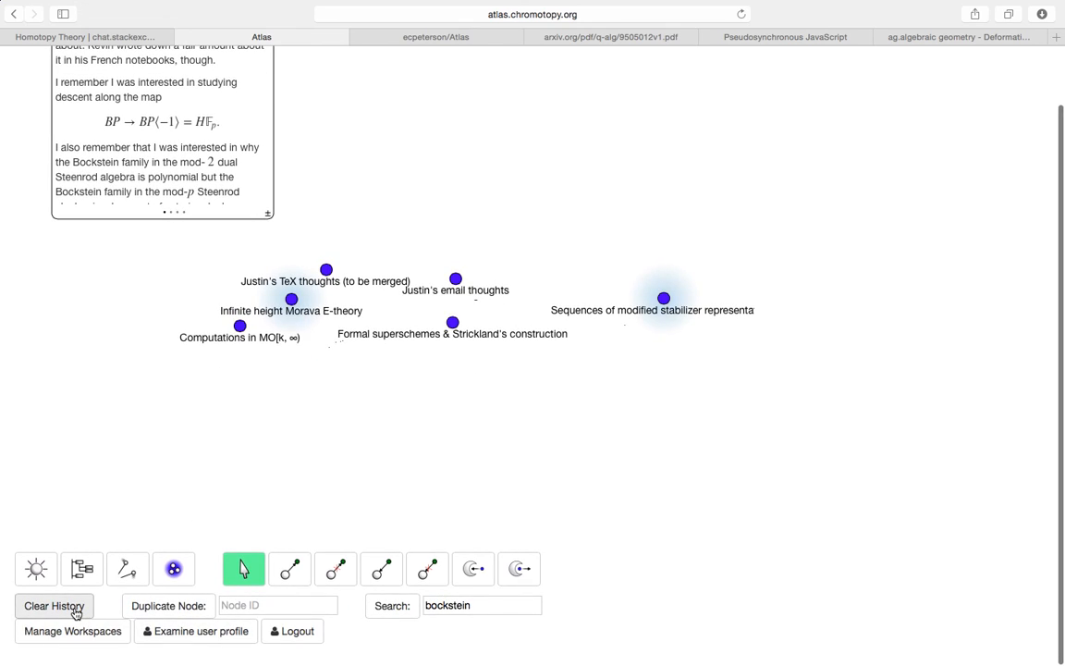
- Clear the history and load the Toplevel workspace graph
{"action": "left_click", "coordinate": [78, 612]}
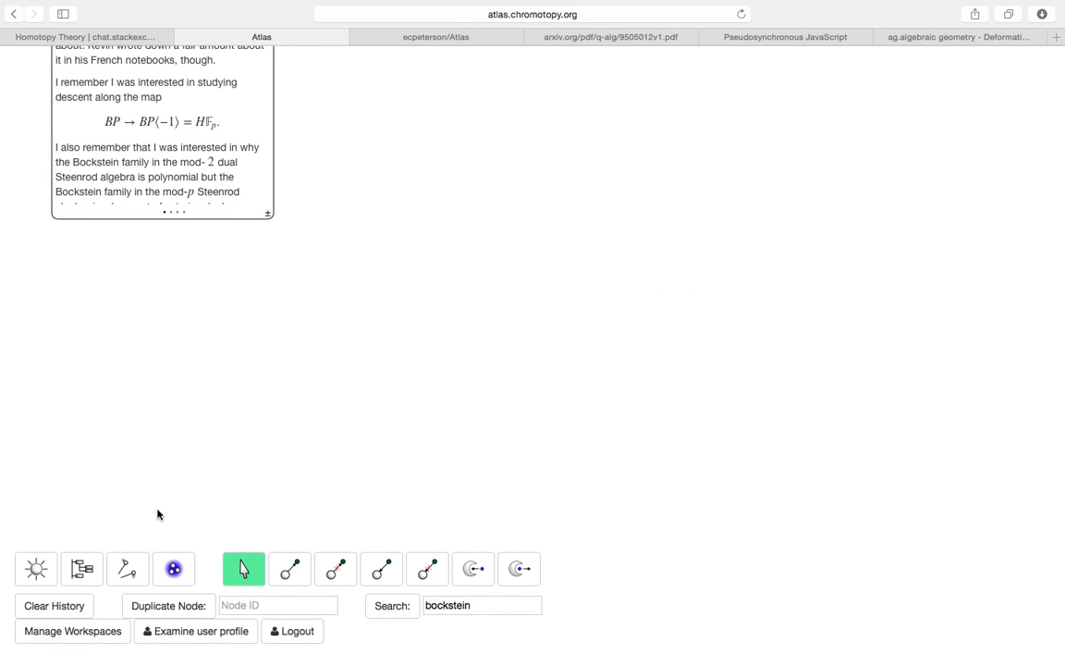
{"action": "scroll", "coordinate": [204, 546], "scroll_direction": "up", "scroll_amount": 3}
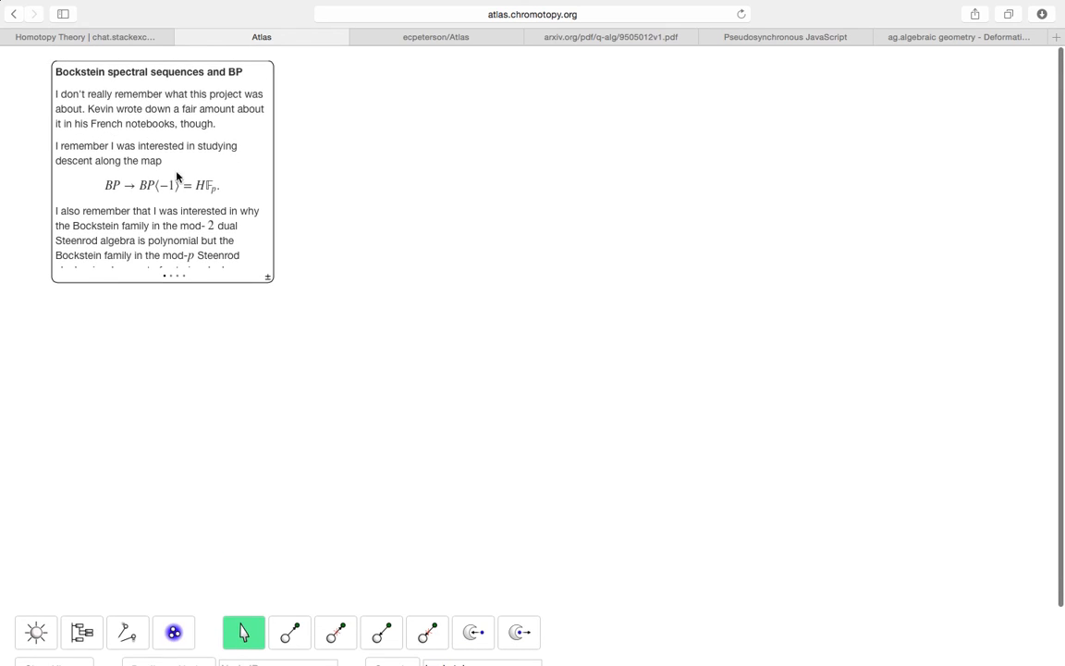
{"action": "left_click", "coordinate": [174, 631]}
{"action": "scroll", "coordinate": [250, 490], "scroll_direction": "down", "scroll_amount": 3}
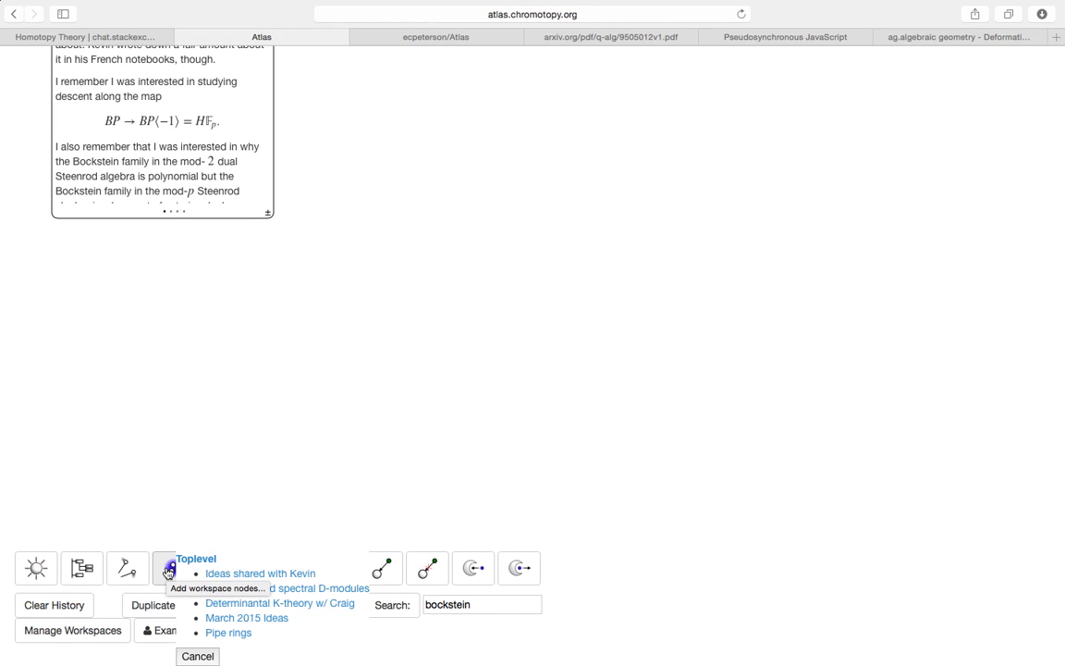
{"action": "left_click", "coordinate": [196, 561]}
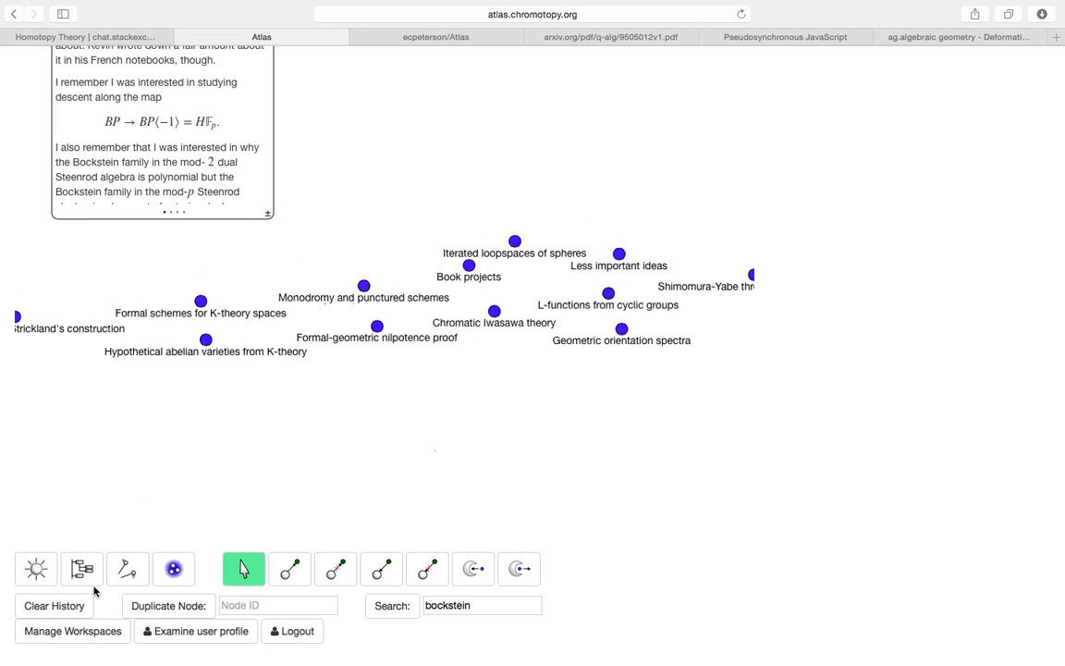
- Switch to the workspace of ideas shared with a collaborator
{"action": "left_click", "coordinate": [176, 569]}
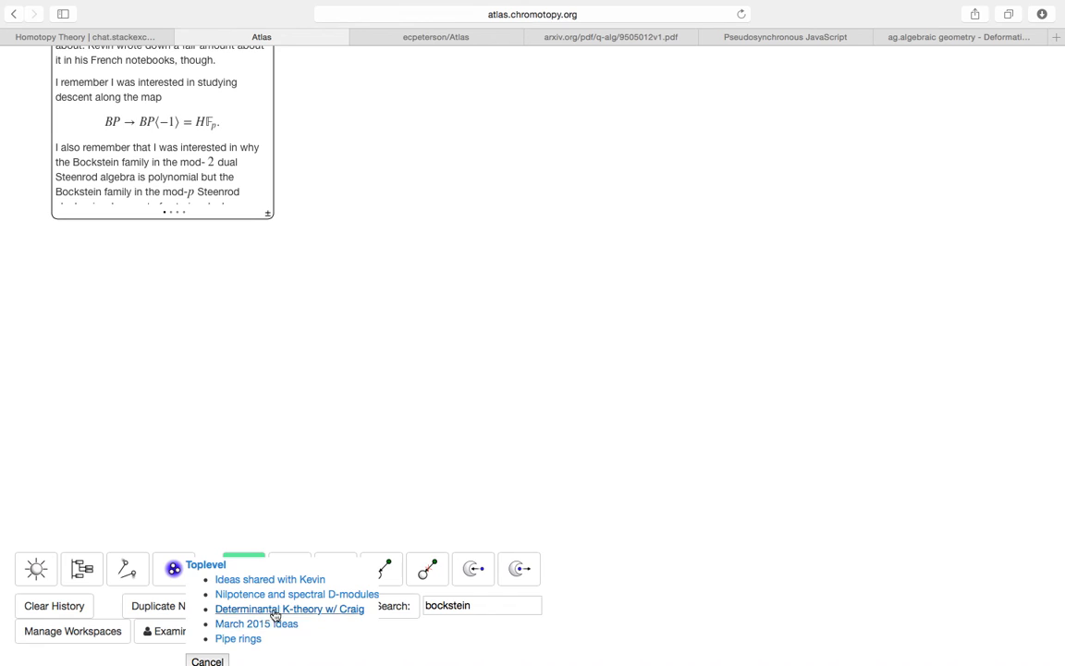
{"action": "left_click", "coordinate": [278, 579]}
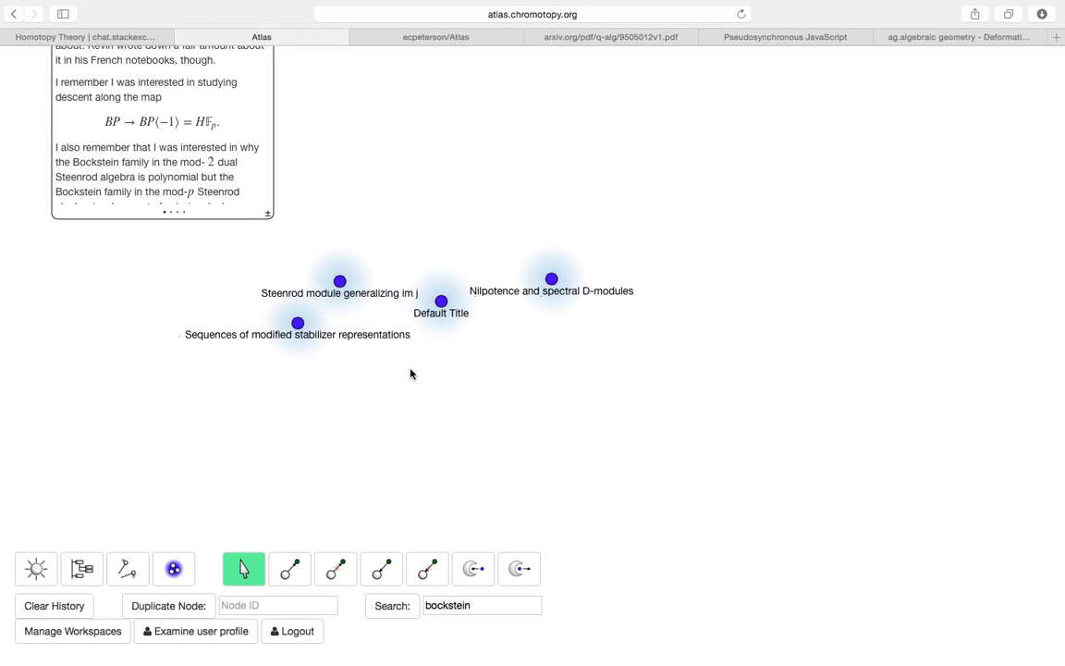
{"action": "scroll", "coordinate": [411, 374], "scroll_direction": "up", "scroll_amount": 2}
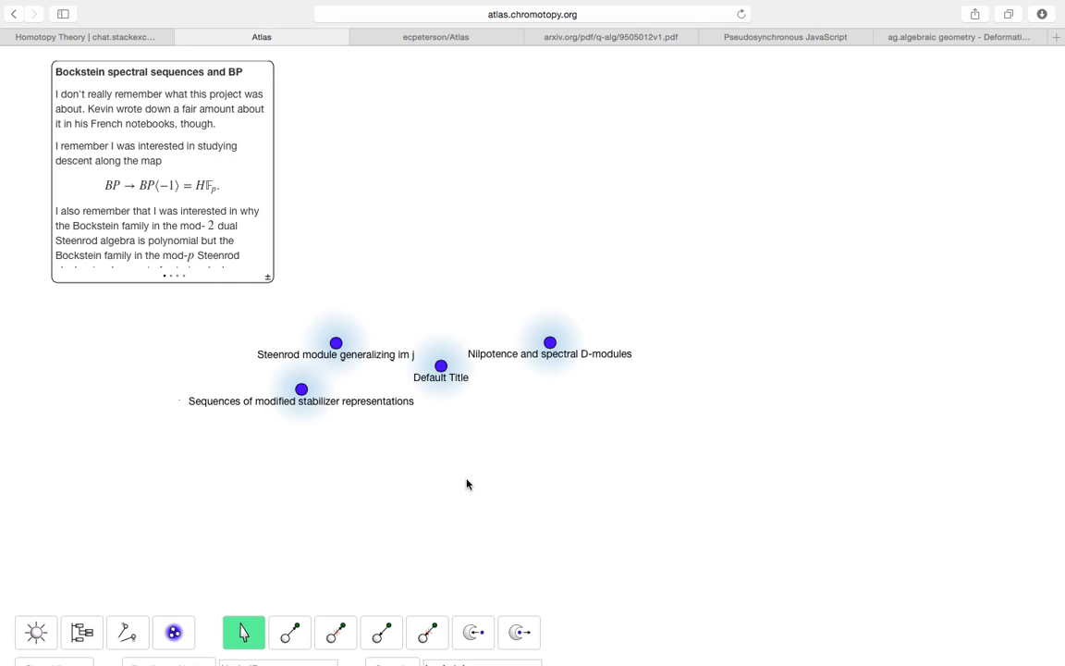
{"action": "scroll", "coordinate": [388, 499], "scroll_direction": "down", "scroll_amount": 3}
- Create a new workspace titled 'Proof of the Riemann Hypothesis'
{"action": "left_click", "coordinate": [86, 636]}
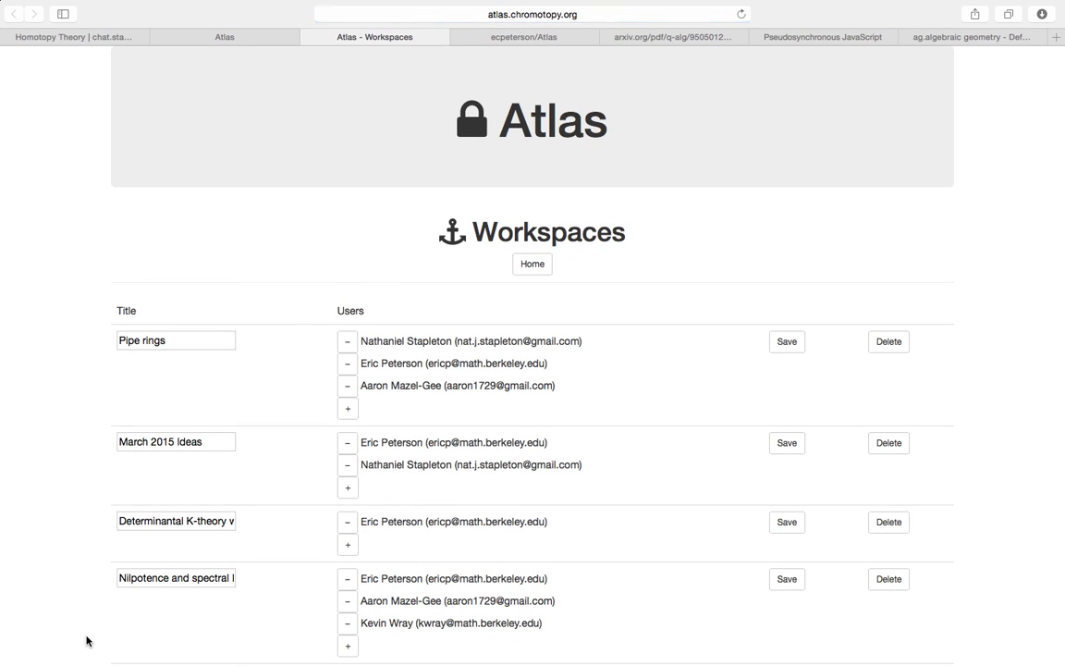
{"action": "scroll", "coordinate": [138, 484], "scroll_direction": "down", "scroll_amount": 3}
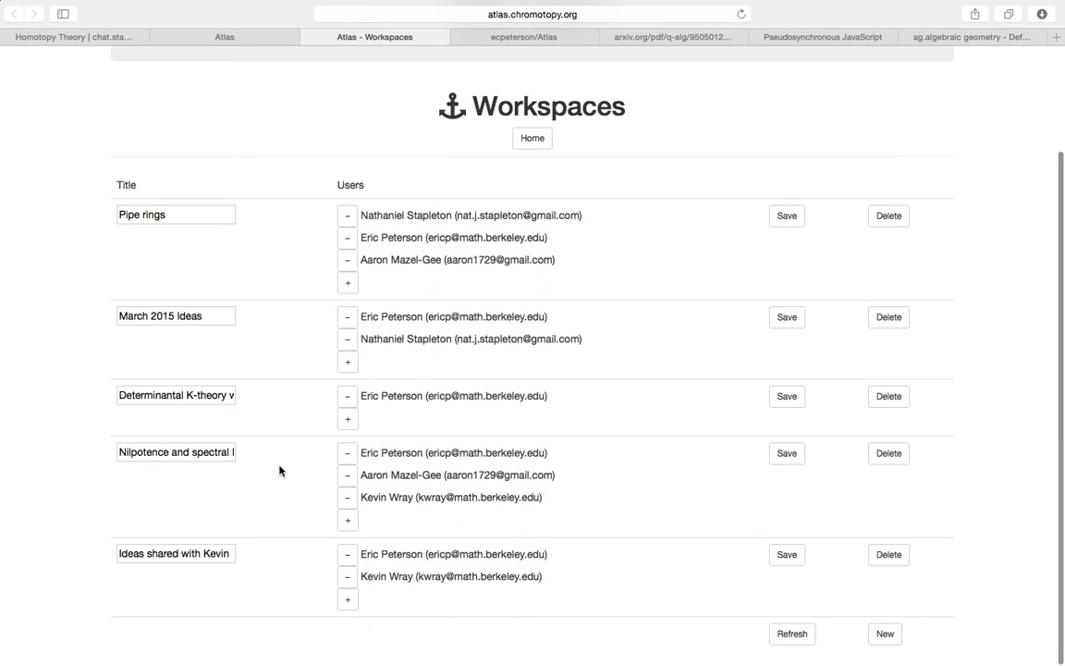
{"action": "left_click", "coordinate": [887, 636]}
{"action": "double_click", "coordinate": [198, 341]}
{"action": "triple_click", "coordinate": [197, 340]}
{"action": "type", "text": "Proof of the RIema"}
{"action": "key", "text": "BackSpace"}
{"action": "key", "text": "BackSpace"}
{"action": "key", "text": "BackSpace"}
{"action": "key", "text": "BackSpace"}
{"action": "type", "text": "iemann Hypothesis"}
- Add your own e-mail and the demo account's e-mail as workspace members
{"action": "left_click", "coordinate": [347, 344]}
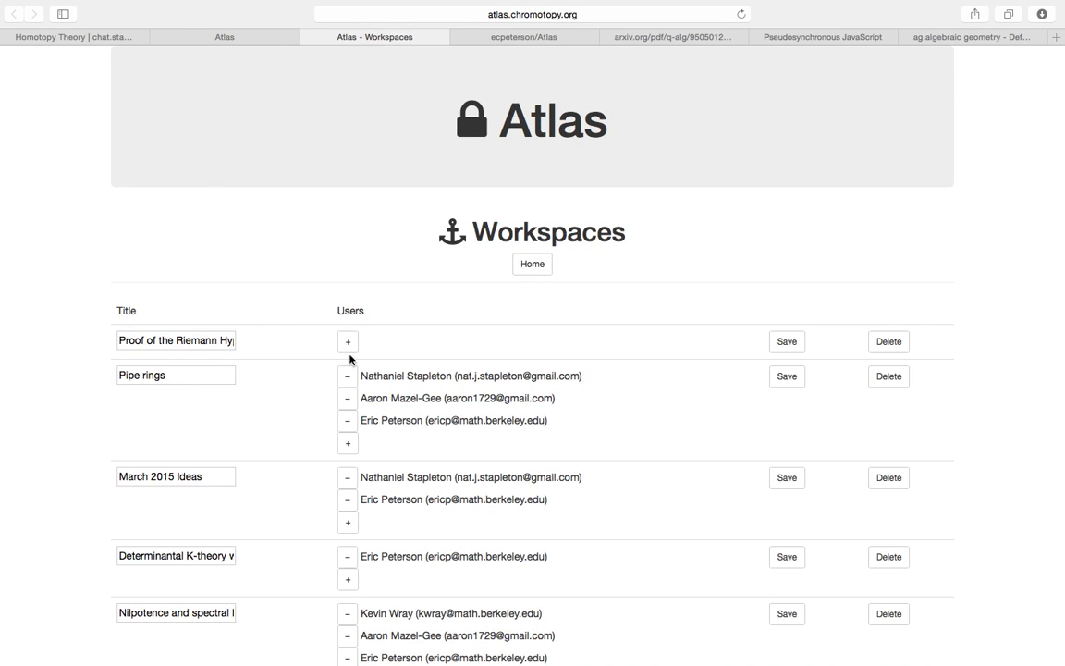
{"action": "left_click", "coordinate": [348, 342]}
{"action": "left_click", "coordinate": [362, 341]}
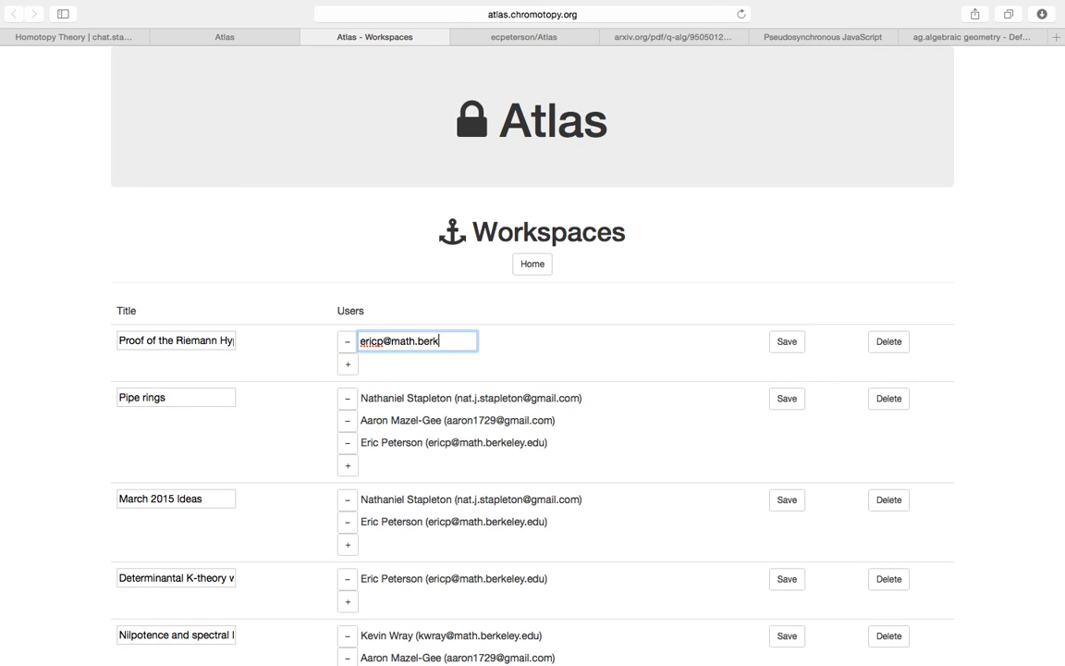
{"action": "left_click", "coordinate": [347, 363]}
{"action": "left_click", "coordinate": [393, 366]}
{"action": "type", "text": "demo@demo.com"}
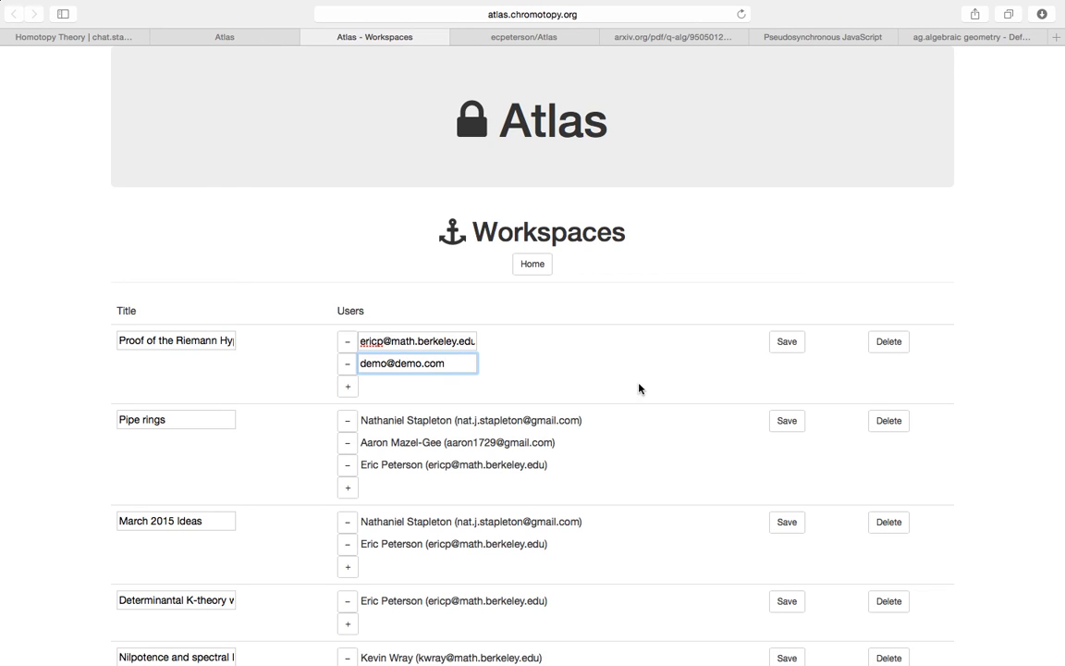
- Save the workspace, removing the duplicate owner entry before saving again
{"action": "left_click", "coordinate": [791, 342]}
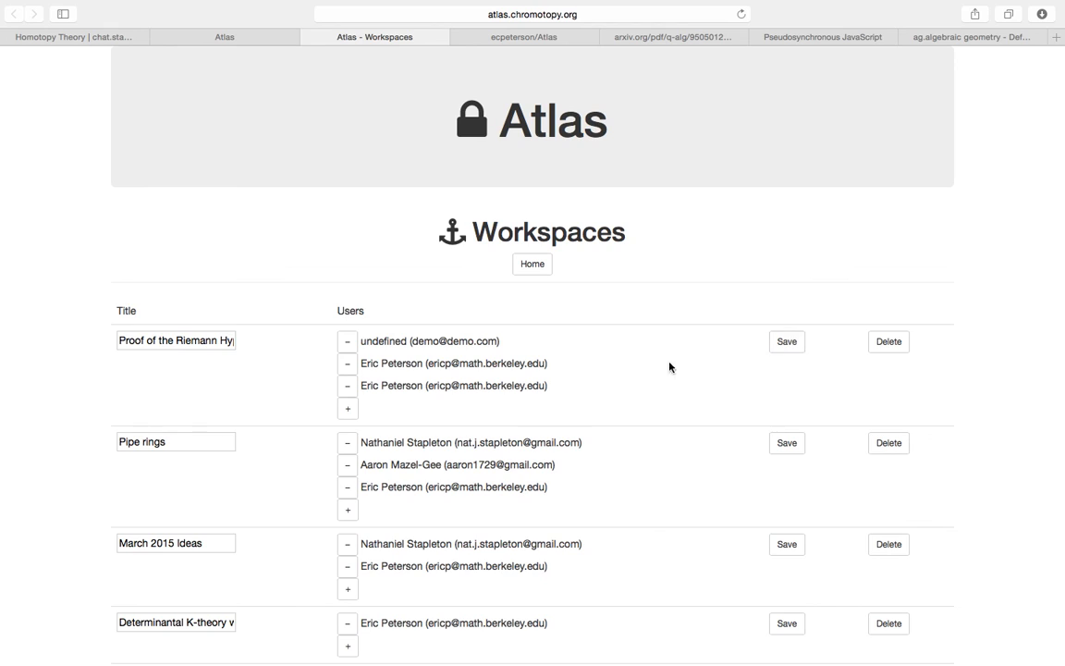
{"action": "left_click", "coordinate": [352, 366]}
{"action": "left_click", "coordinate": [793, 341]}
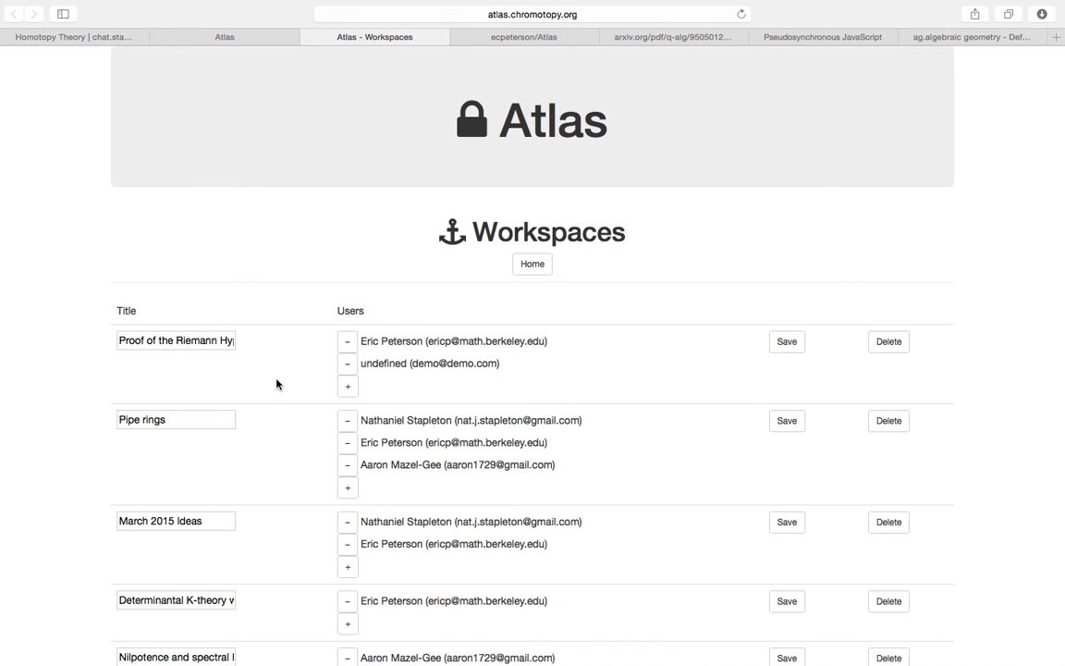
{"action": "scroll", "coordinate": [277, 384], "scroll_direction": "down", "scroll_amount": 2}
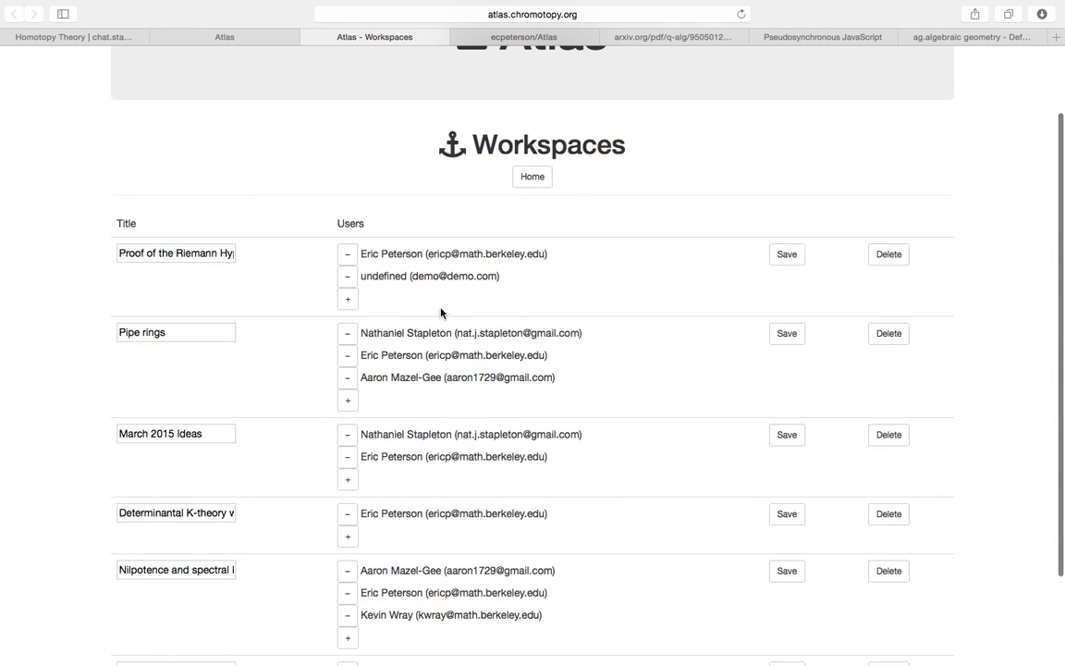
{"action": "scroll", "coordinate": [407, 286], "scroll_direction": "down", "scroll_amount": 1}
- Assign the Default Title bulb to the Proof of the Riemann Hypothesis workspace and view its empty preamble
{"action": "left_click", "coordinate": [552, 139]}
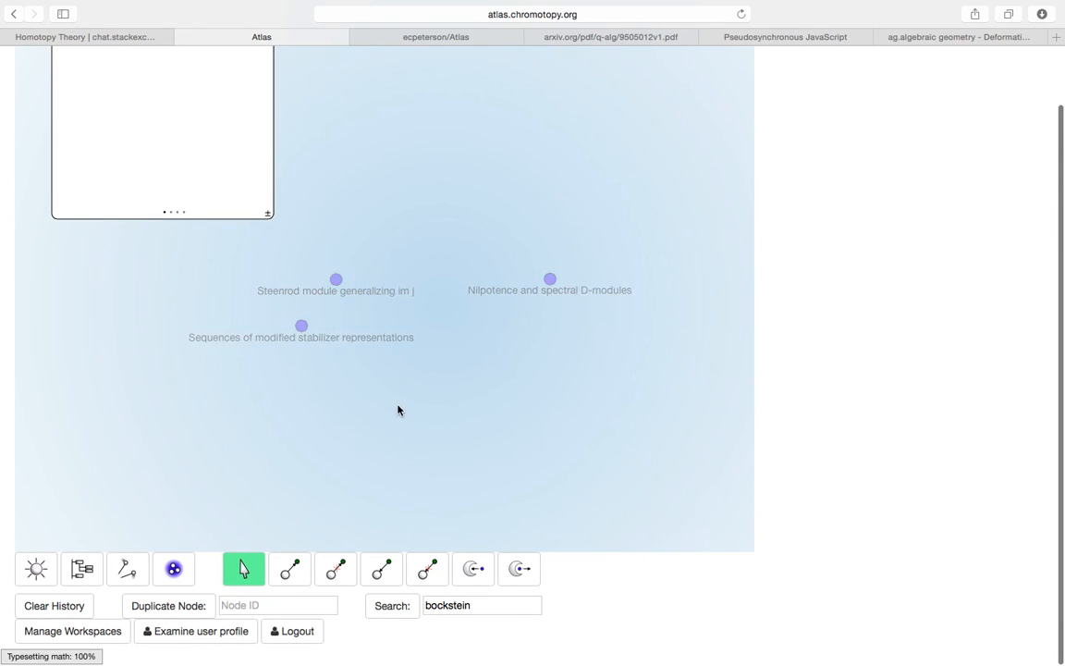
{"action": "left_click", "coordinate": [183, 275]}
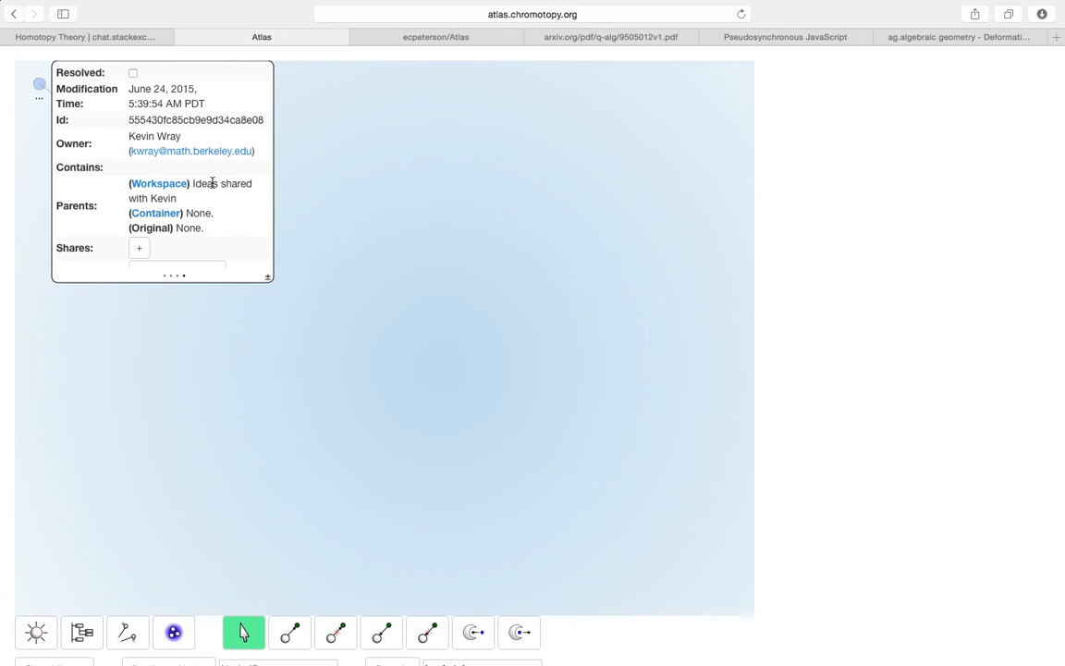
{"action": "left_click", "coordinate": [176, 190]}
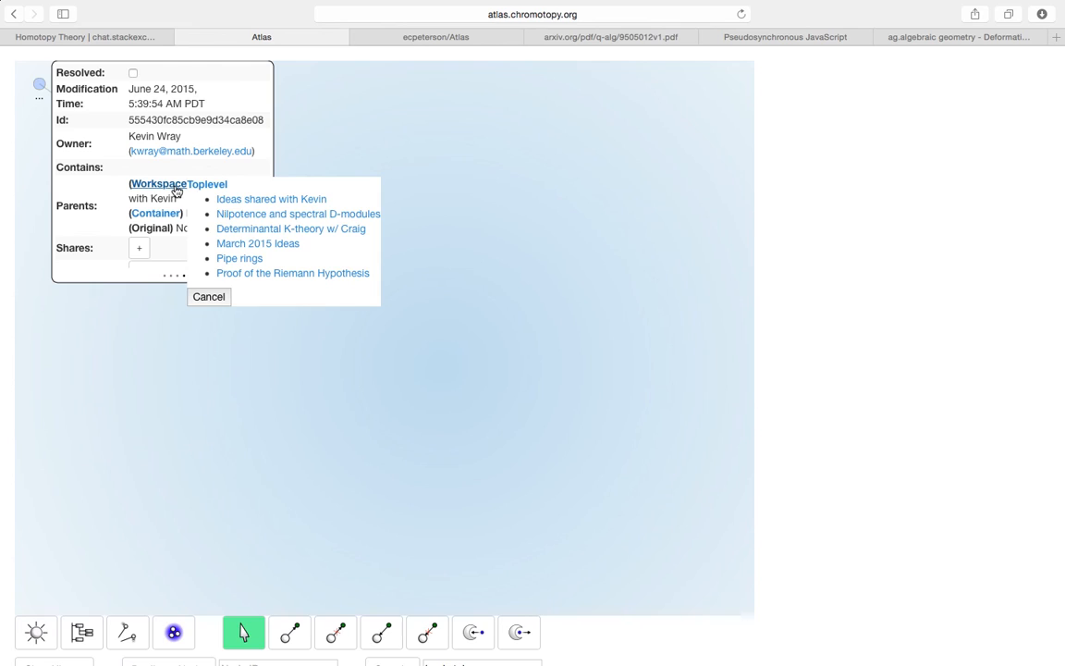
{"action": "left_click", "coordinate": [263, 274]}
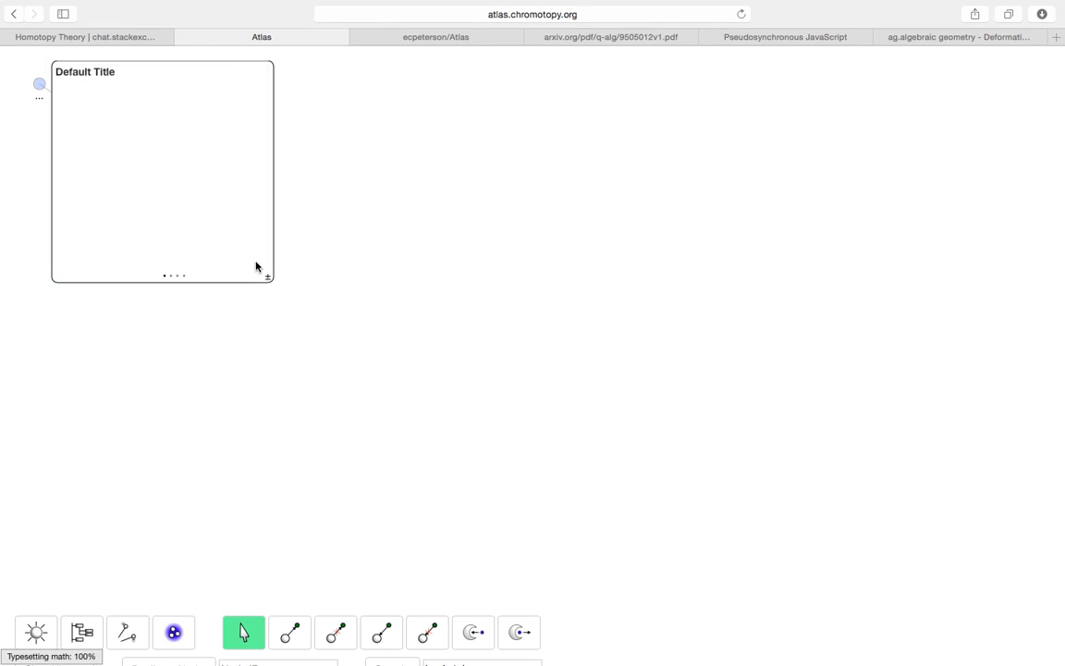
{"action": "left_click", "coordinate": [176, 276]}
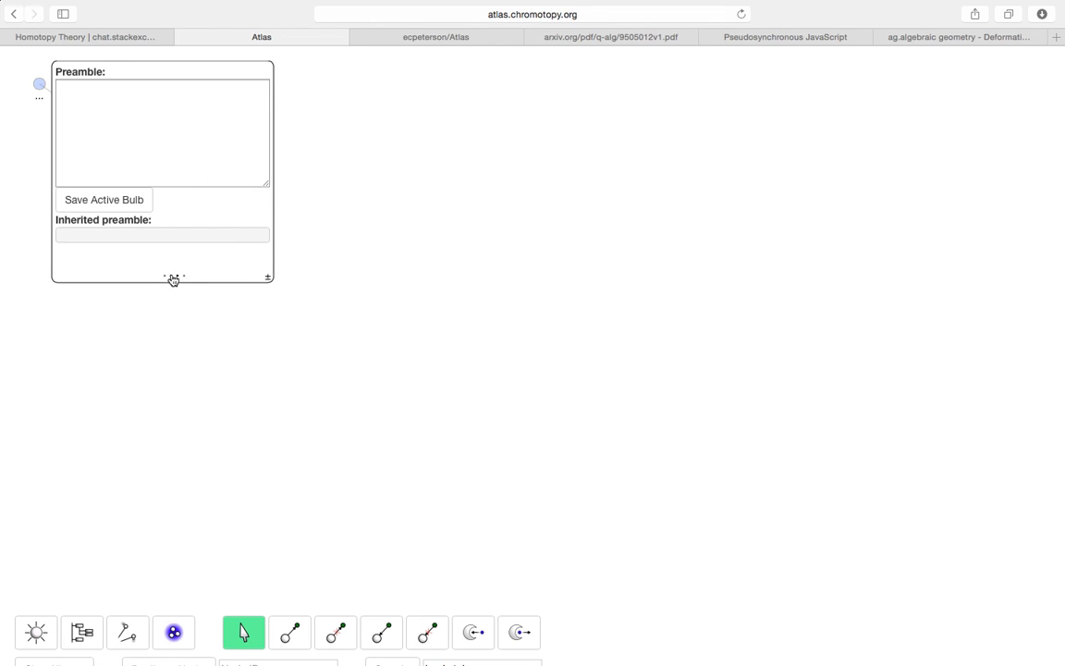
{"action": "left_click", "coordinate": [171, 275]}
- Retitle the bulb 'Thoughts about zeta-functions' with body 'I have a lot of deep thoughts about $\zeta$-functions. Here they are.' and save
{"action": "left_click", "coordinate": [166, 196]}
{"action": "left_click", "coordinate": [128, 79]}
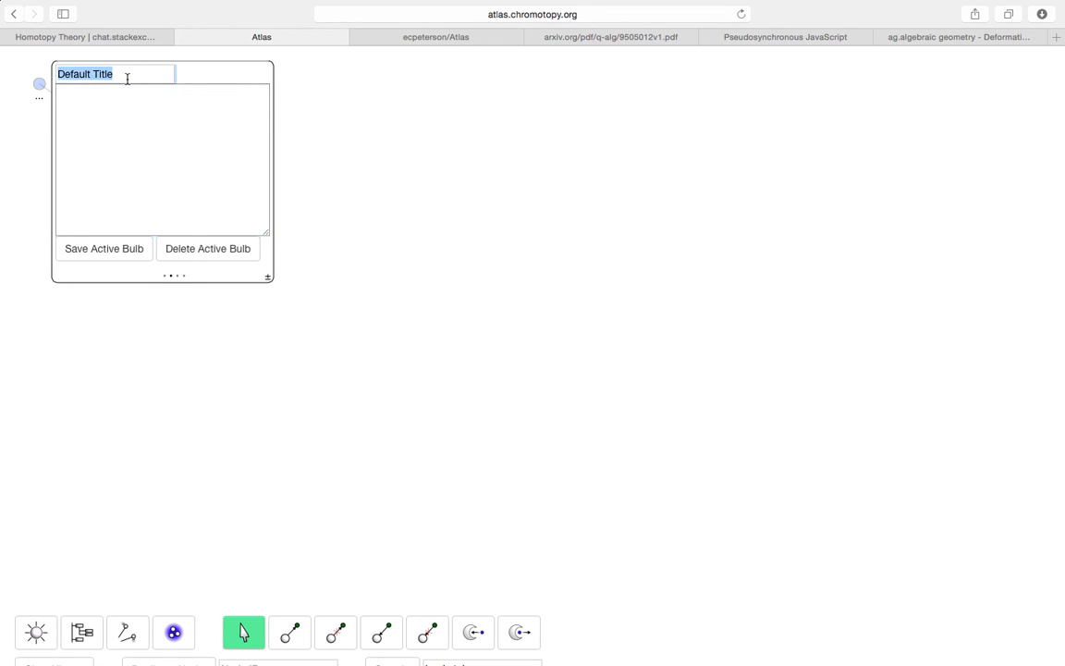
{"action": "key", "text": "BackSpace"}
{"action": "type", "text": "Thoughts abou"}
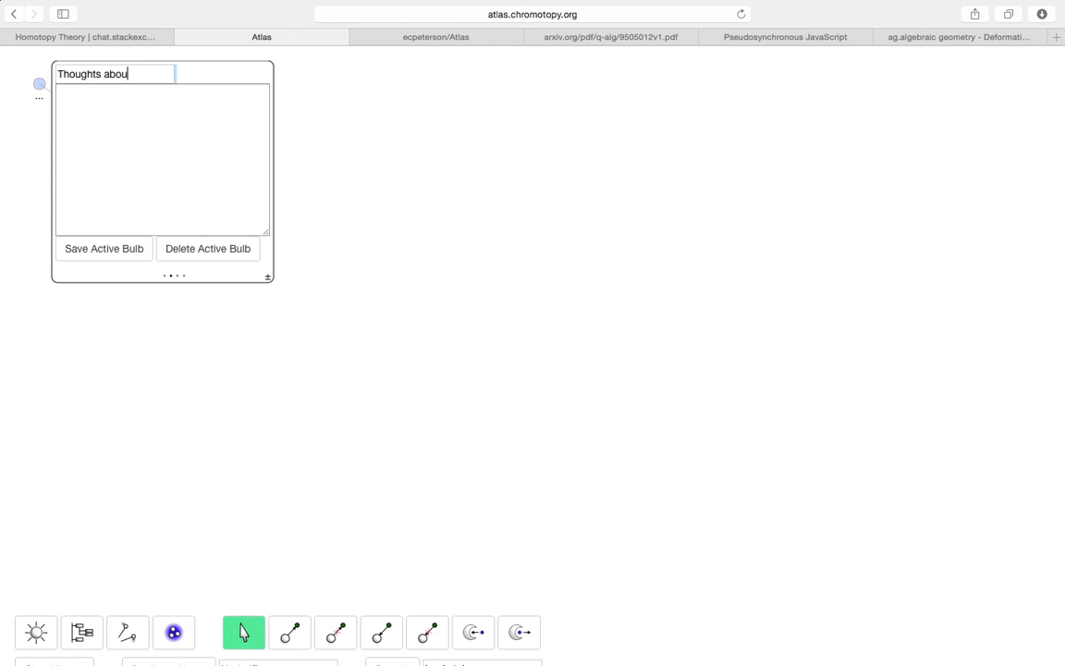
{"action": "type", "text": "t zeta-functions"}
{"action": "key", "text": "Tab"}
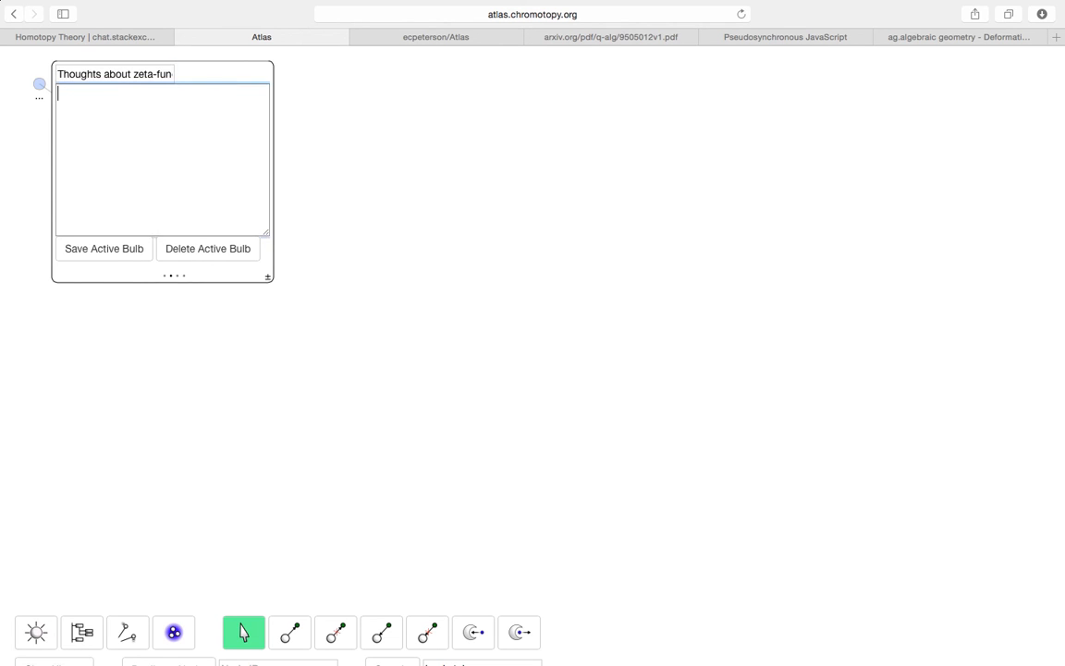
{"action": "type", "text": "I have a lot of deep thoughts about $\\"}
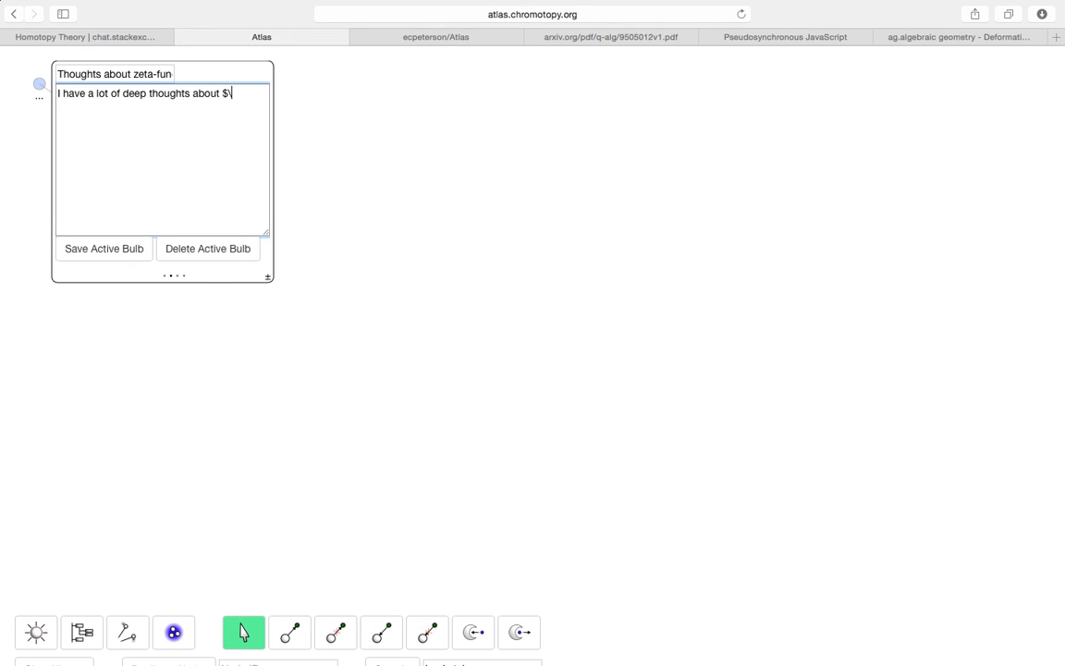
{"action": "type", "text": "zeta$-functions. Here they are."}
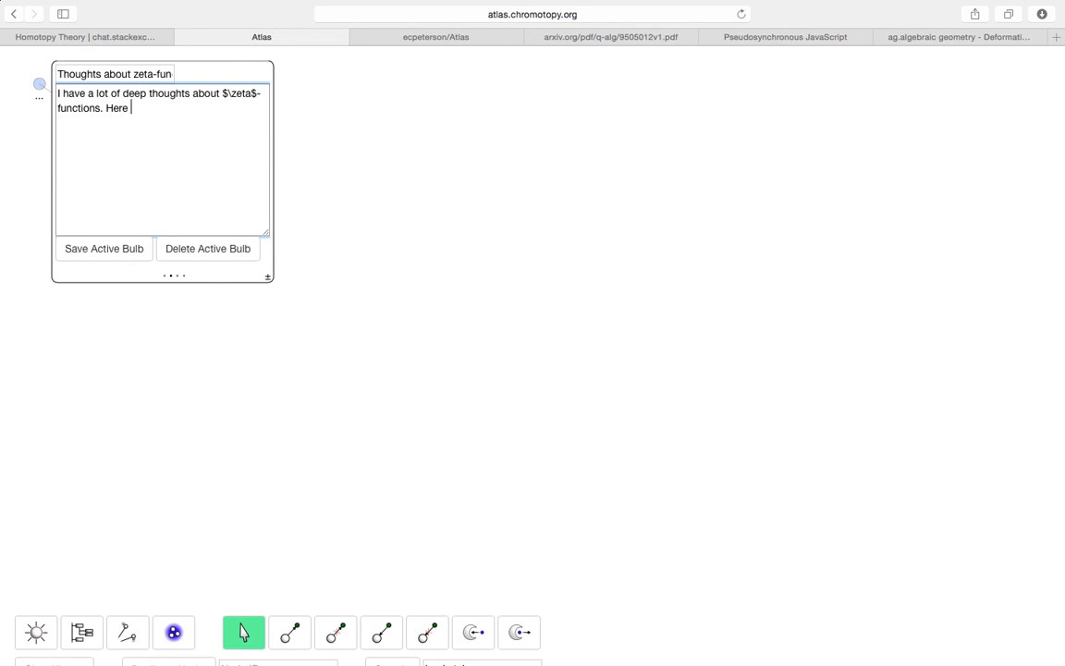
{"action": "left_click", "coordinate": [112, 246]}
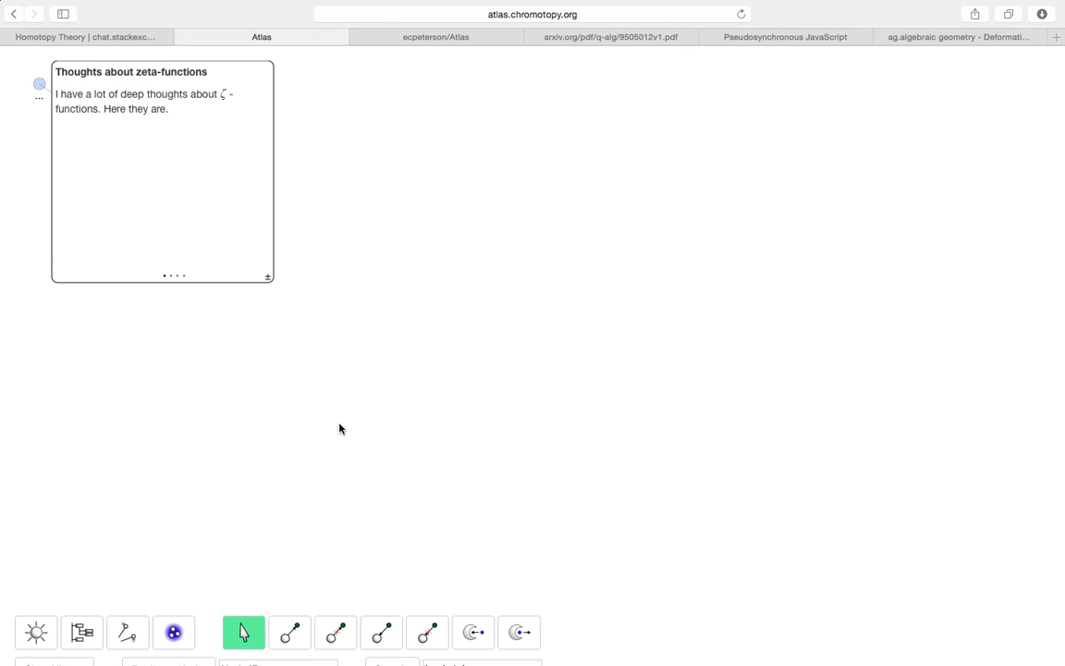
- Page through the card to show the note's id, owner and parent workspace
{"action": "scroll", "coordinate": [340, 428], "scroll_direction": "down", "scroll_amount": 2}
{"action": "scroll", "coordinate": [397, 457], "scroll_direction": "up", "scroll_amount": 2}
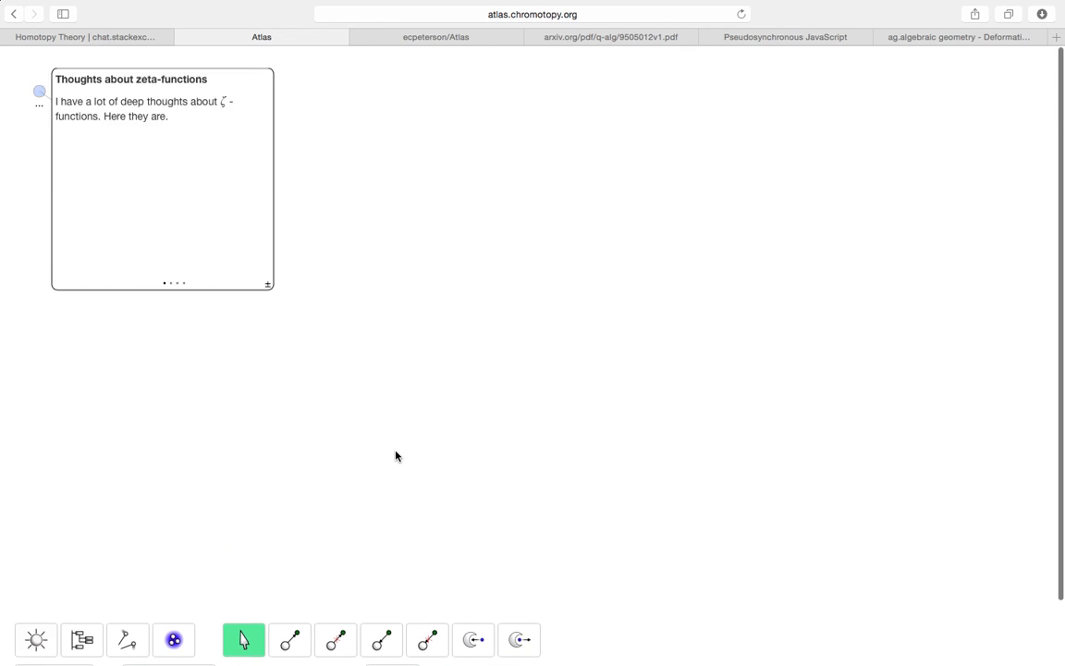
{"action": "left_click", "coordinate": [177, 278]}
{"action": "left_click", "coordinate": [185, 278]}
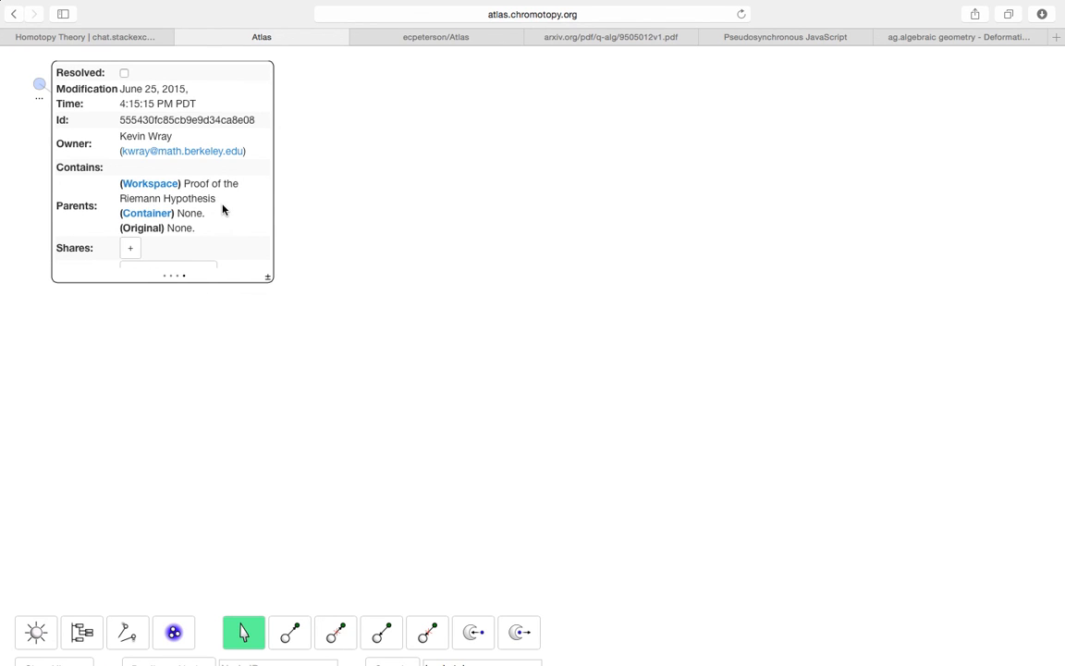
{"action": "scroll", "coordinate": [377, 576], "scroll_direction": "down", "scroll_amount": 2}
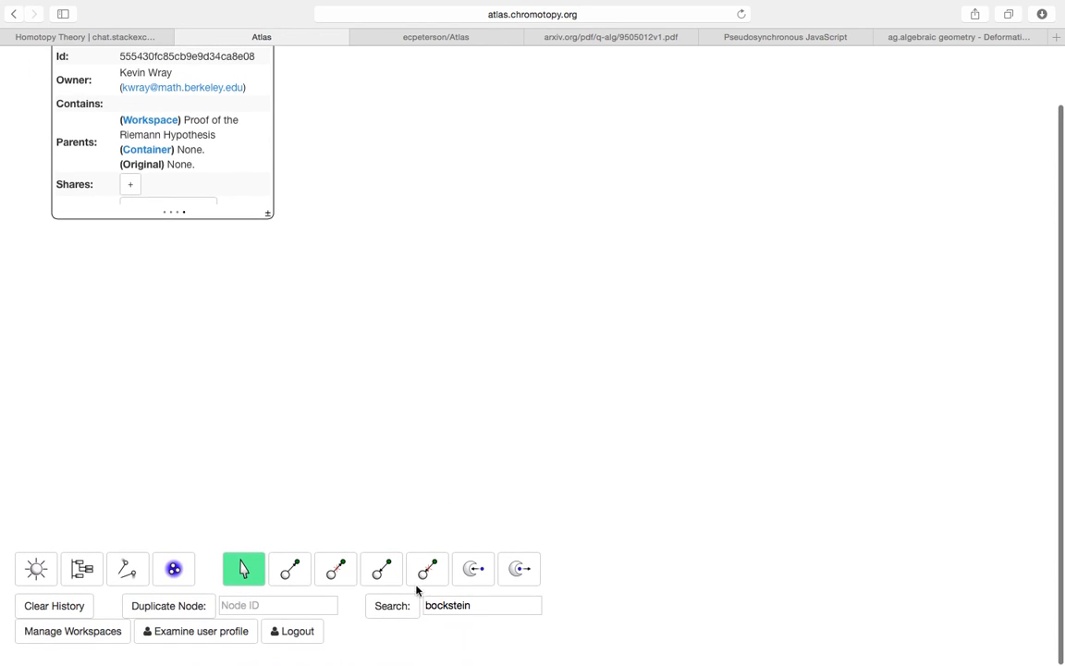
- Log out and sign in as the demo user from the saved logins
{"action": "left_click", "coordinate": [312, 632]}
{"action": "left_click", "coordinate": [460, 347]}
{"action": "type", "text": "demo"}
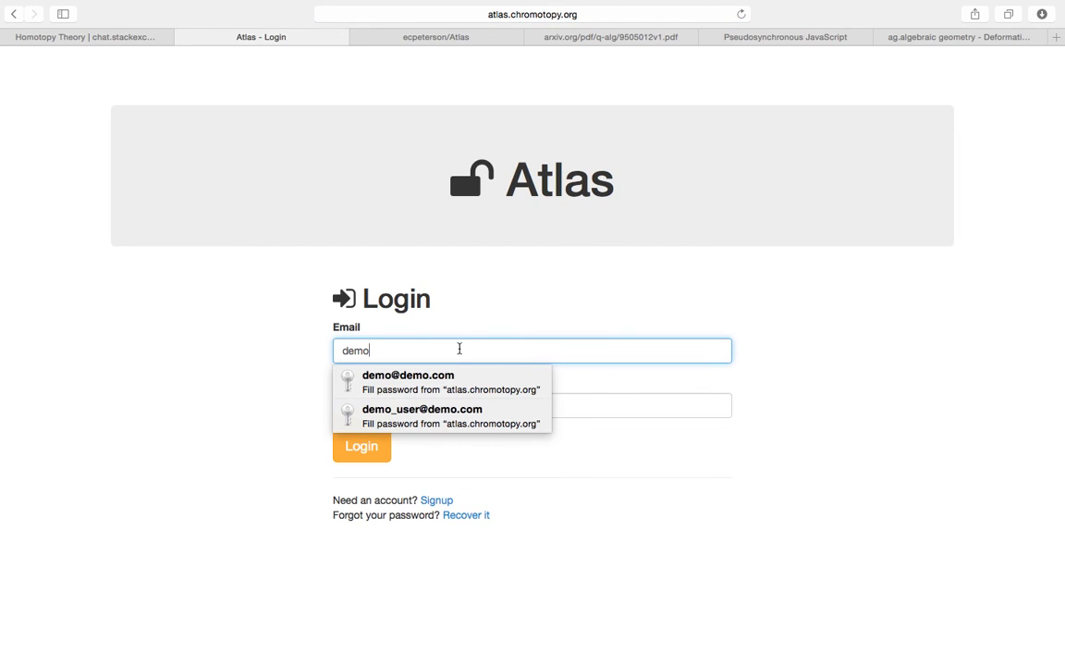
{"action": "left_click", "coordinate": [445, 376]}
{"action": "left_click", "coordinate": [364, 453]}
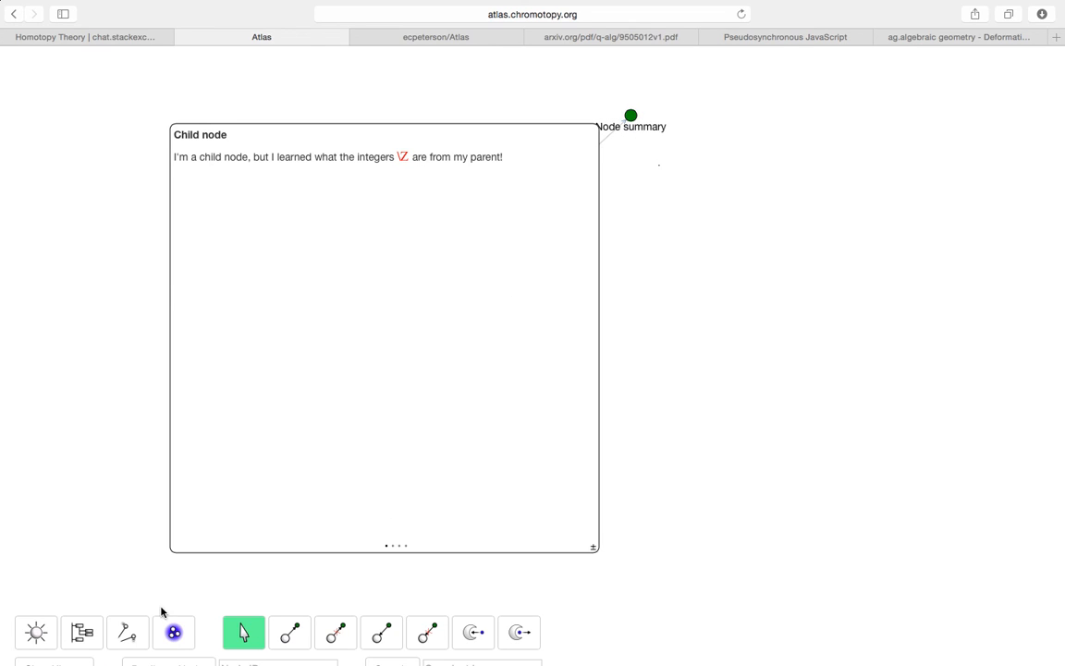
- Shrink the Child node card and place Thoughts about zeta-functions from the Riemann Hypothesis workspace on the canvas
{"action": "left_click", "coordinate": [594, 546]}
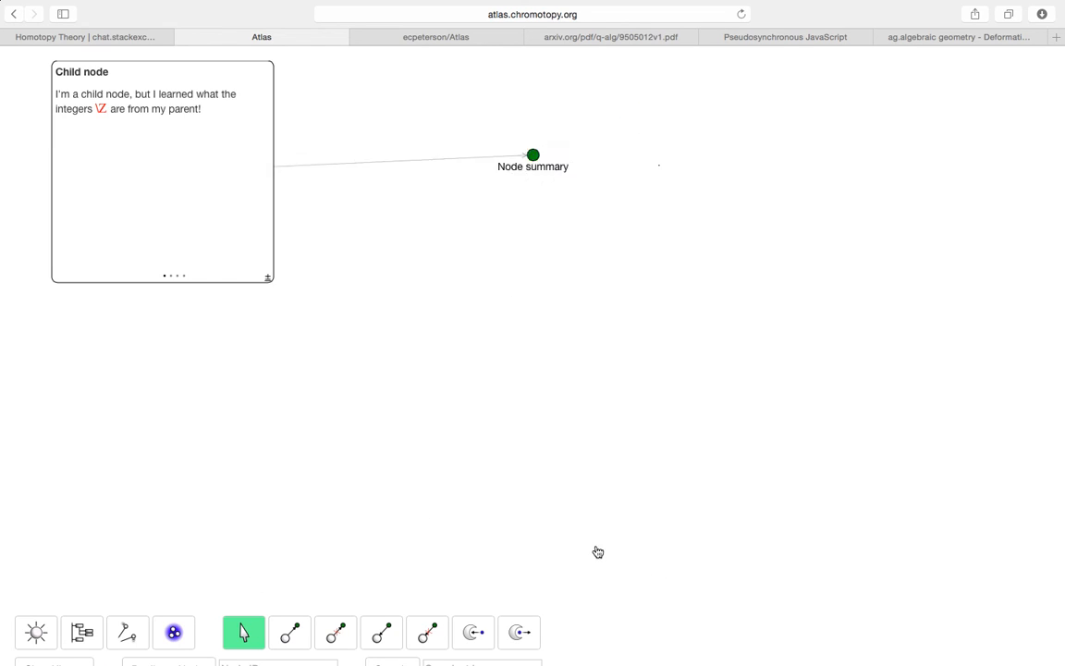
{"action": "left_click", "coordinate": [74, 630]}
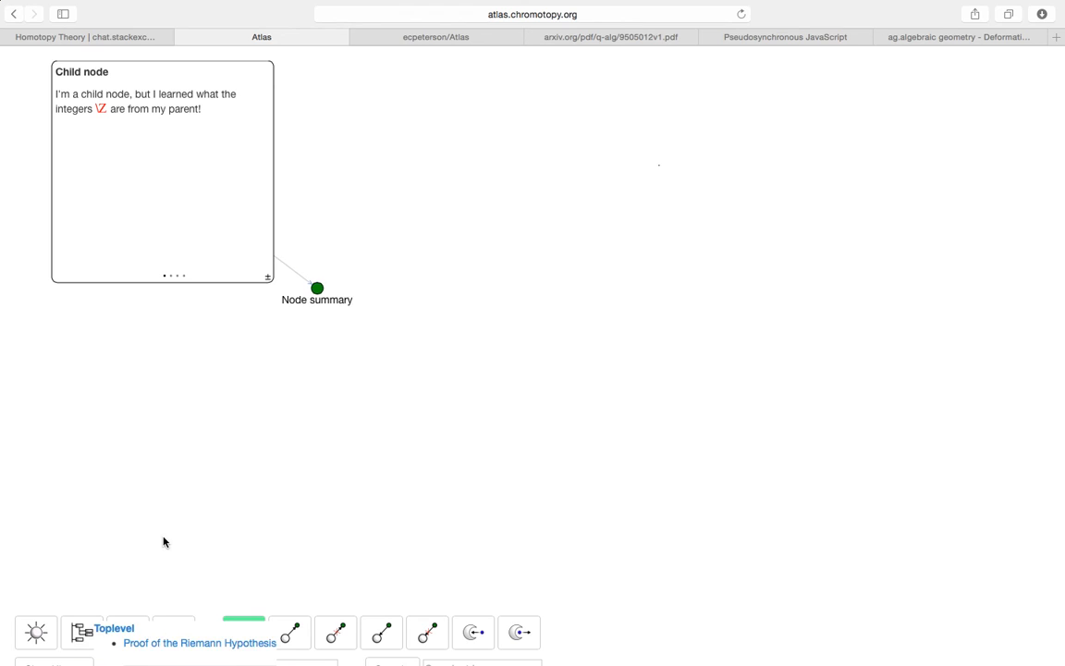
{"action": "scroll", "coordinate": [166, 542], "scroll_direction": "down", "scroll_amount": 2}
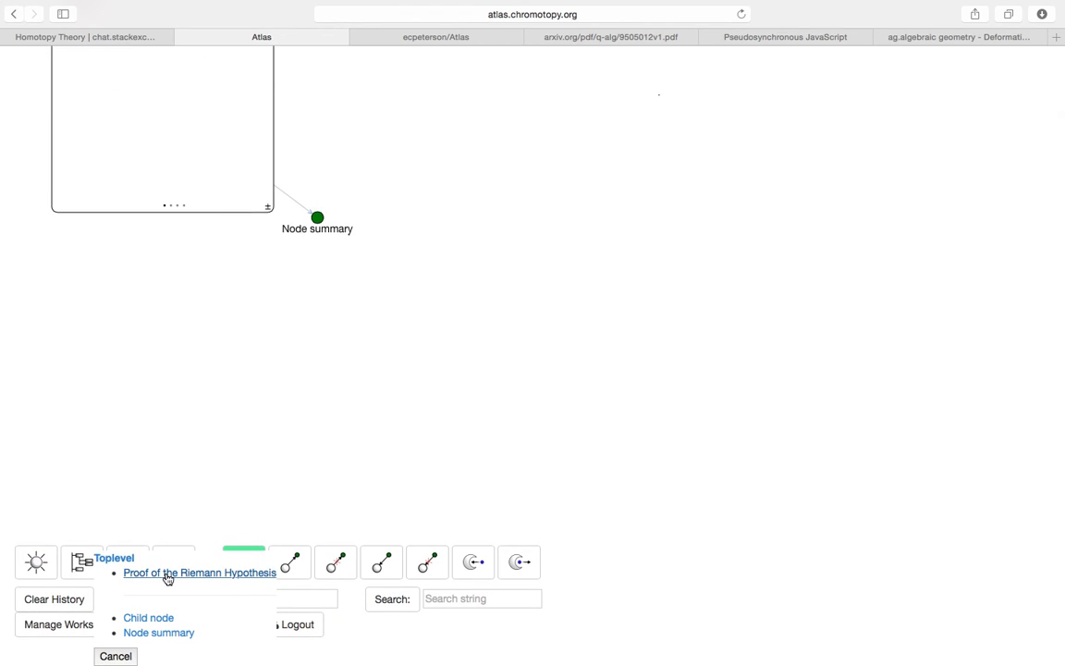
{"action": "left_click", "coordinate": [167, 578]}
{"action": "left_click", "coordinate": [168, 594]}
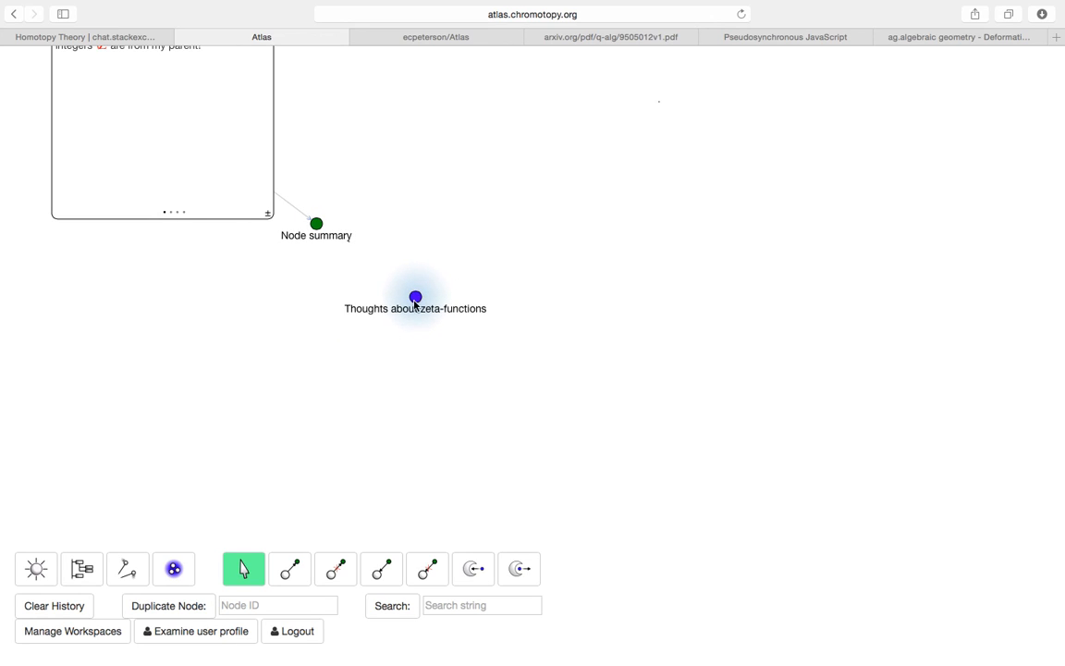
- Append the line 'Here are some counter-thoughts.' to the zeta-functions note and save it
{"action": "left_click", "coordinate": [416, 301]}
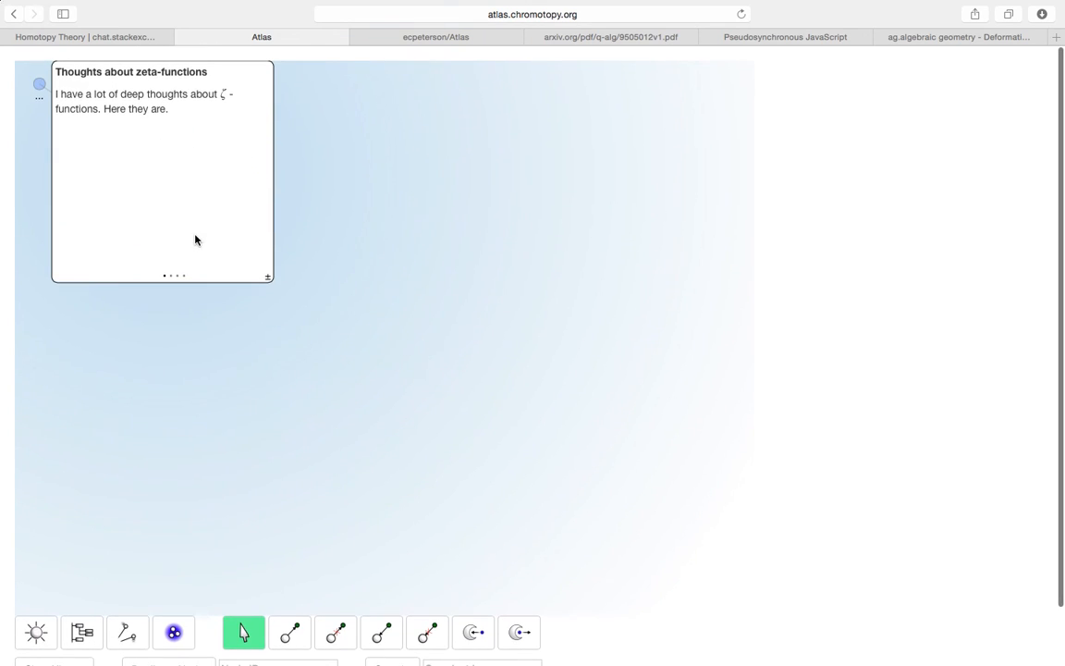
{"action": "left_click", "coordinate": [173, 277]}
{"action": "left_click", "coordinate": [205, 162]}
{"action": "key", "text": "Return"}
{"action": "key", "text": "Return"}
{"action": "type", "text": "Here are some counter-thoughts."}
{"action": "left_click", "coordinate": [120, 247]}
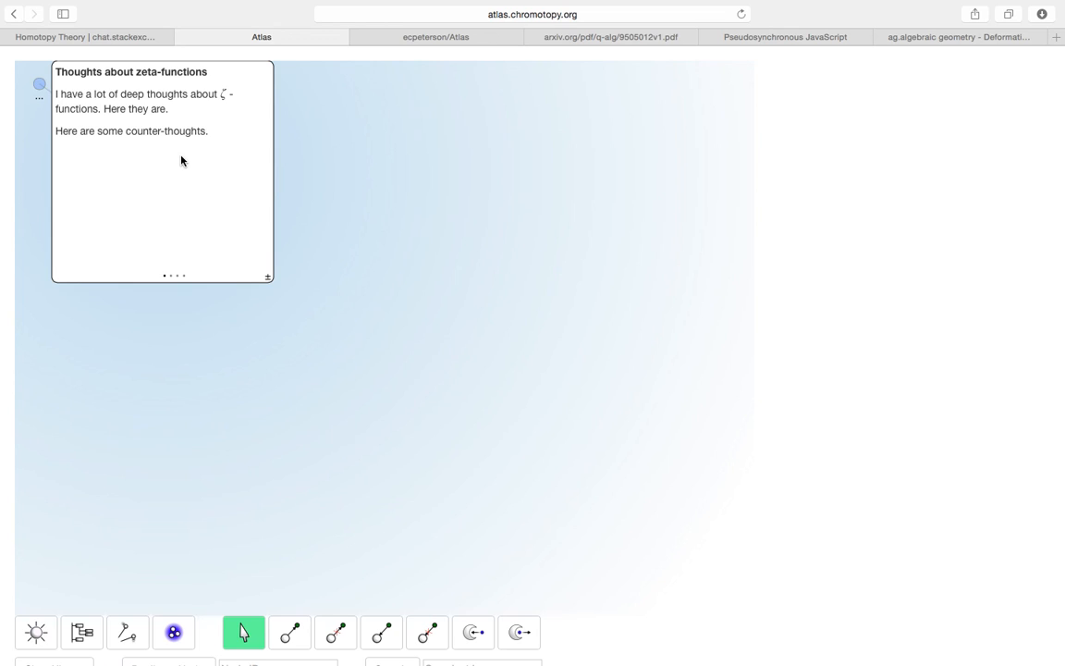
- Create a new bulb, make it a child of the zeta-functions note, and check its owner and container
{"action": "left_click", "coordinate": [36, 631]}
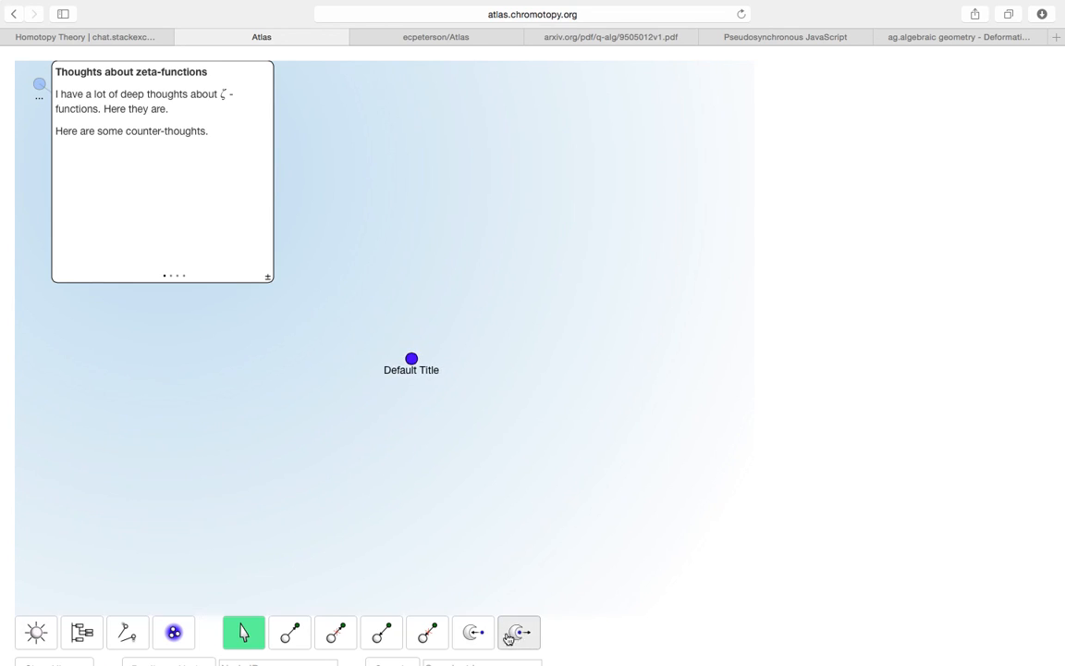
{"action": "left_click", "coordinate": [473, 632]}
{"action": "left_click", "coordinate": [416, 380]}
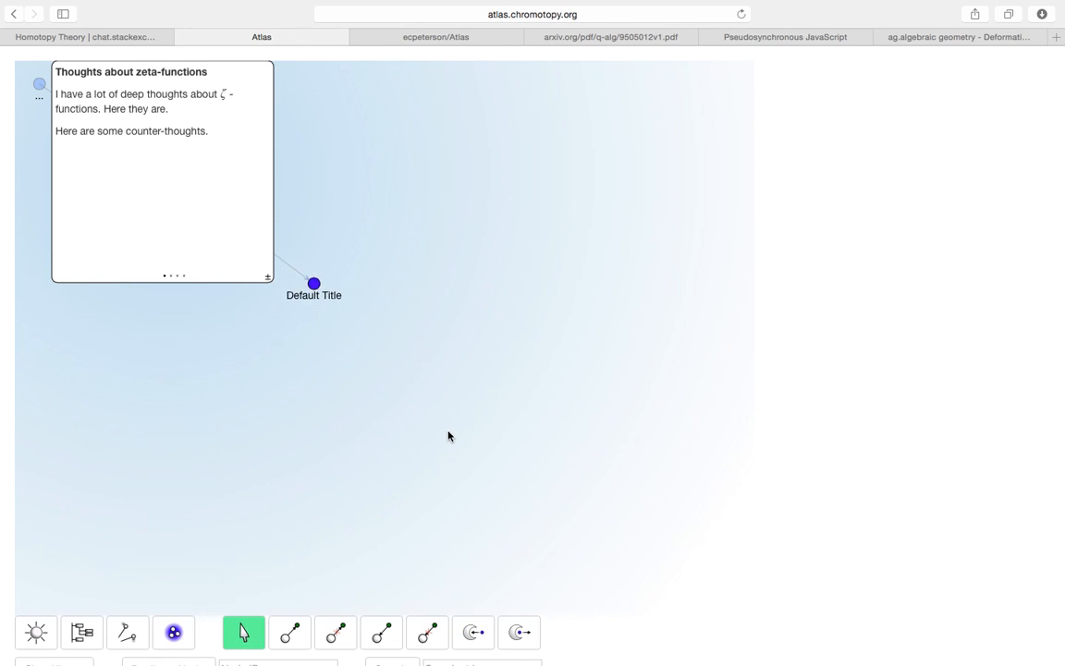
{"action": "left_click", "coordinate": [184, 277]}
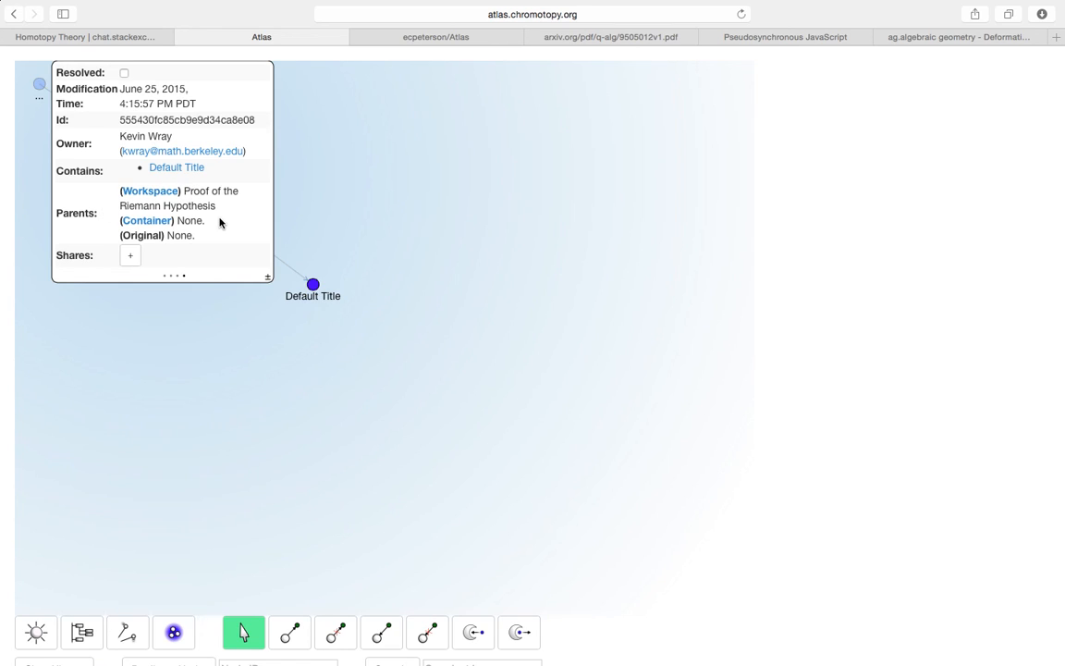
{"action": "left_click", "coordinate": [313, 284]}
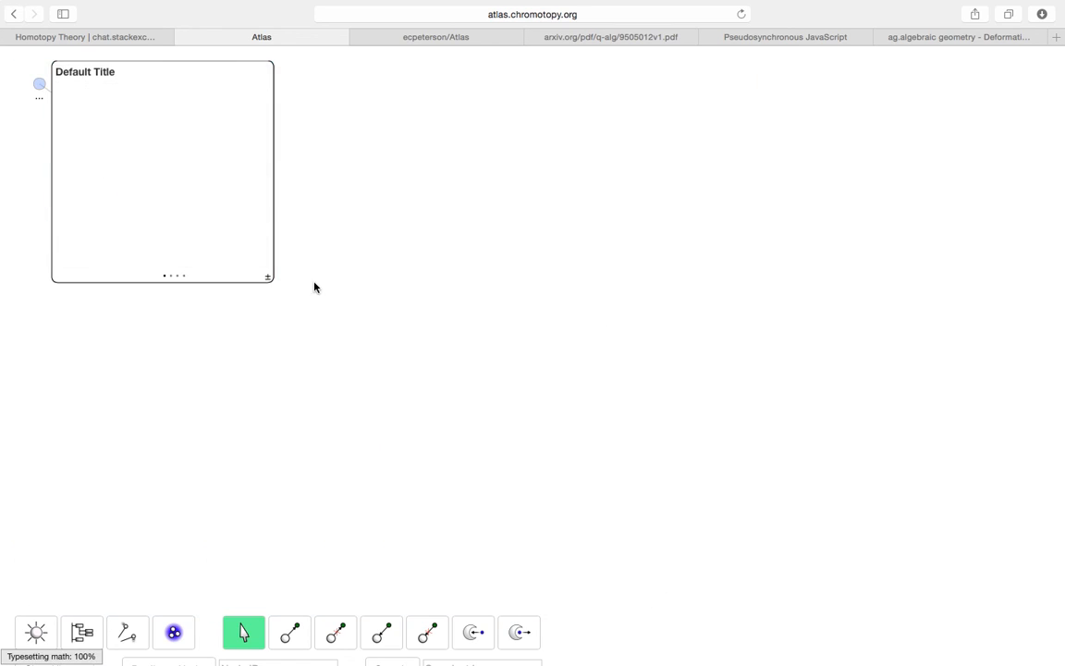
{"action": "left_click", "coordinate": [184, 277]}
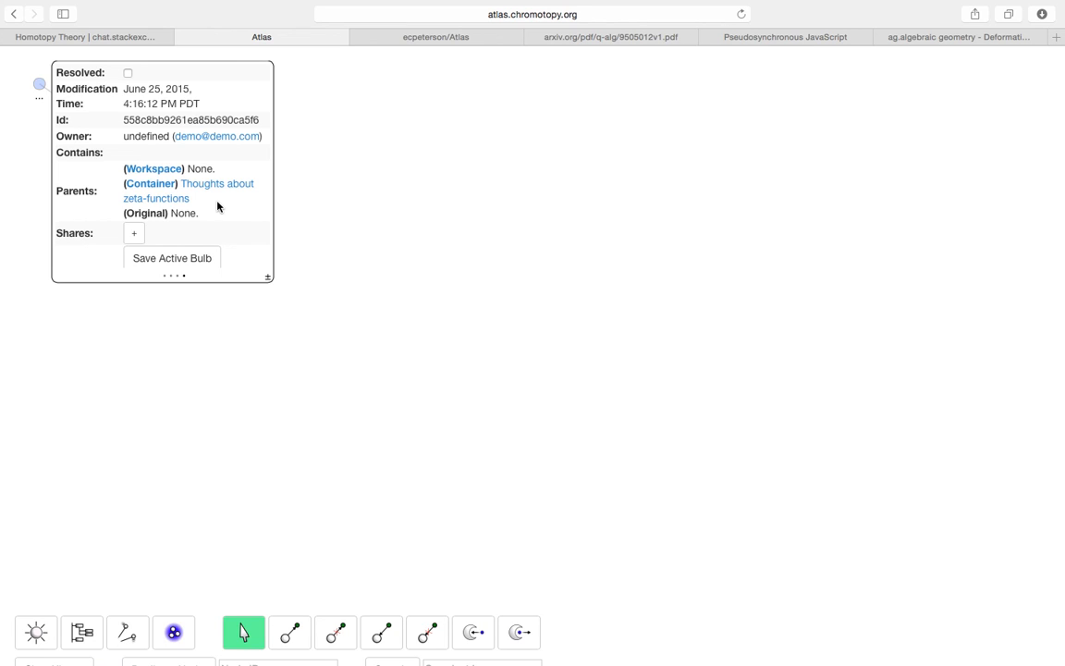
{"action": "scroll", "coordinate": [380, 494], "scroll_direction": "down", "scroll_amount": 3}
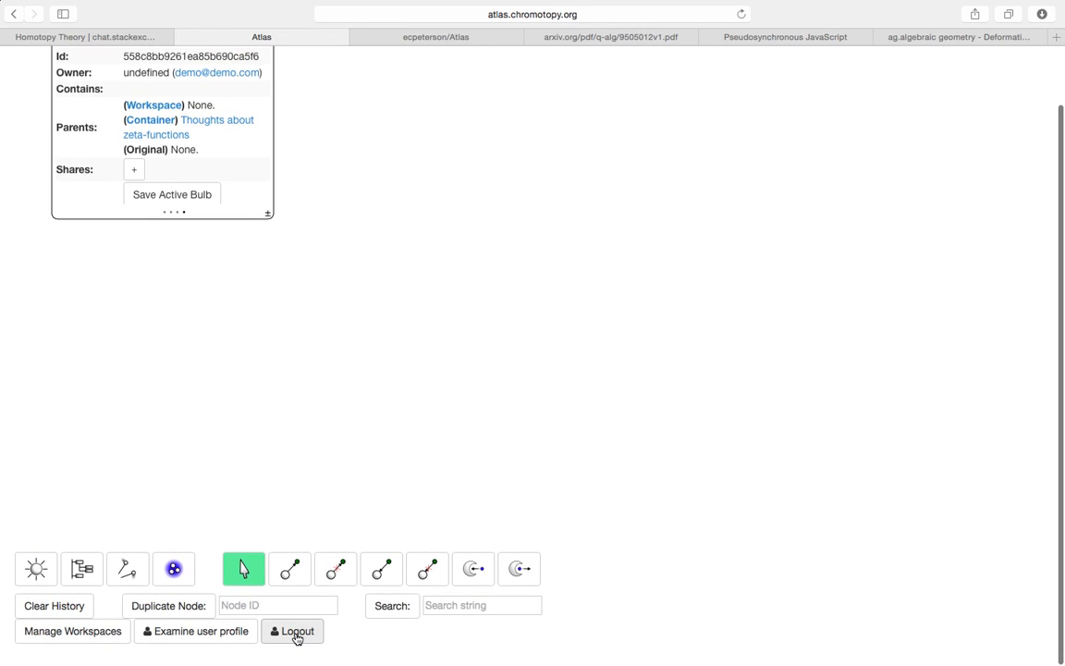
- Log out and sign back in with the original user's saved login
{"action": "left_click", "coordinate": [295, 636]}
{"action": "left_click", "coordinate": [482, 350]}
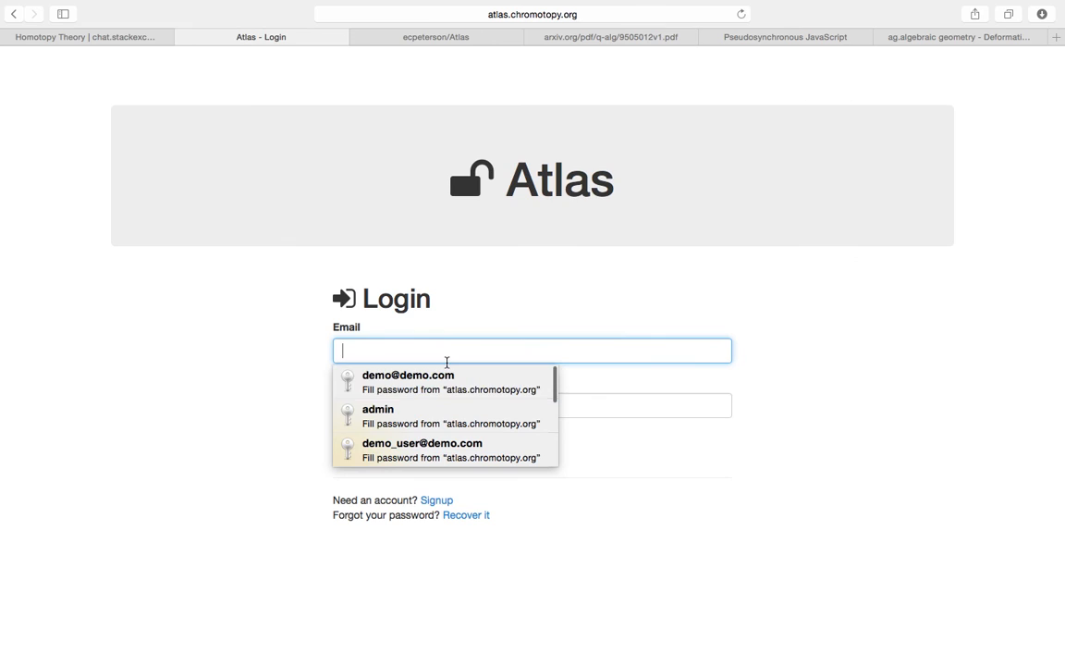
{"action": "type", "text": "eric"}
{"action": "key", "text": "Return"}
{"action": "left_click", "coordinate": [378, 442]}
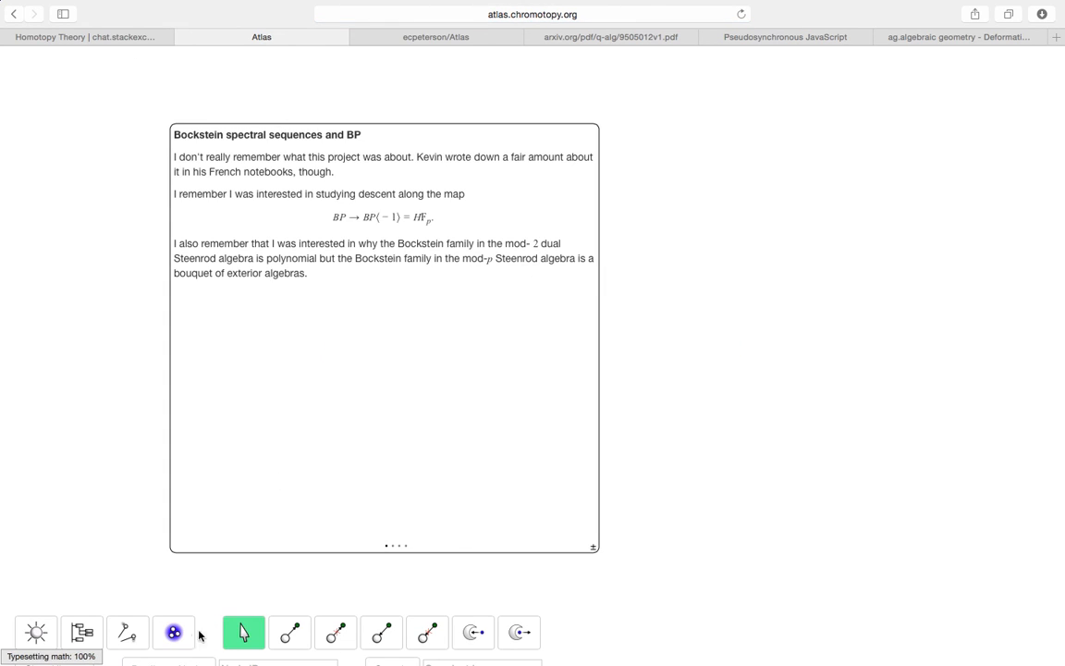
- Open the Proof of the Riemann Hypothesis workspace and its Thoughts about zeta-functions note
{"action": "left_click", "coordinate": [178, 634]}
{"action": "scroll", "coordinate": [261, 633], "scroll_direction": "down", "scroll_amount": 2}
{"action": "left_click", "coordinate": [270, 641]}
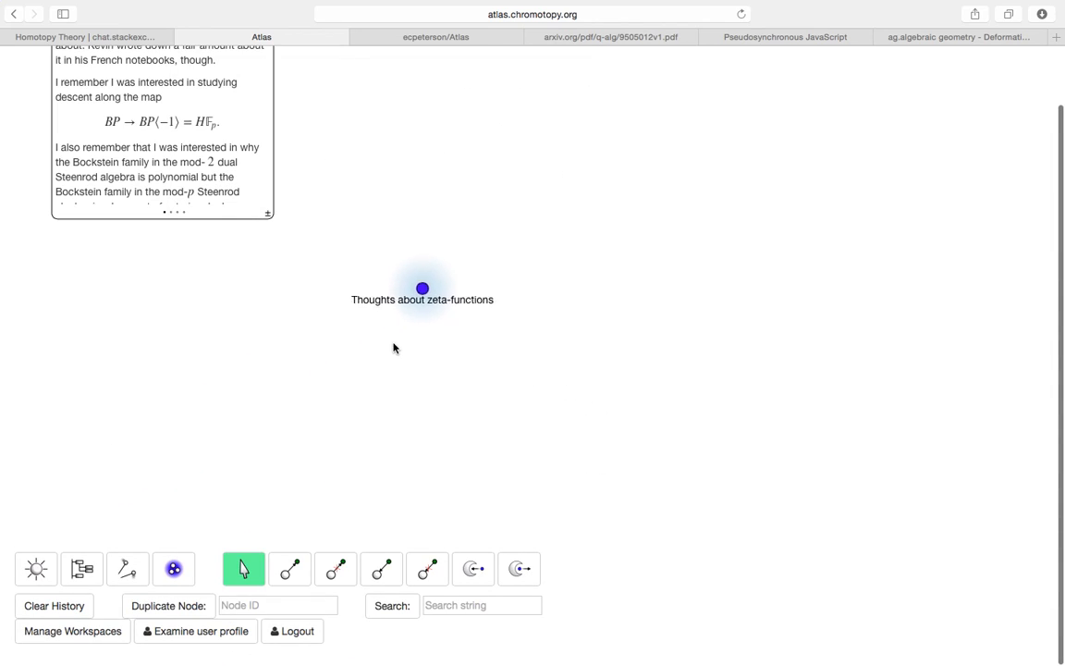
{"action": "left_click", "coordinate": [424, 289]}
{"action": "scroll", "coordinate": [433, 345], "scroll_direction": "up", "scroll_amount": 2}
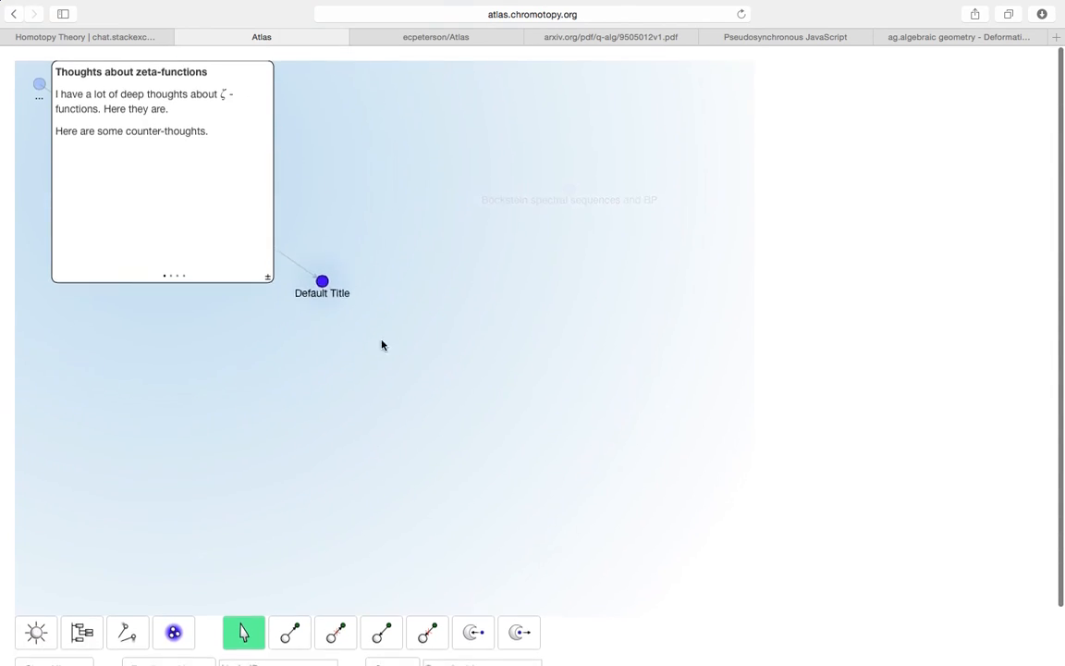
- Open the Default Title child bulb, glance at its details, and enlarge its card
{"action": "left_click", "coordinate": [319, 285]}
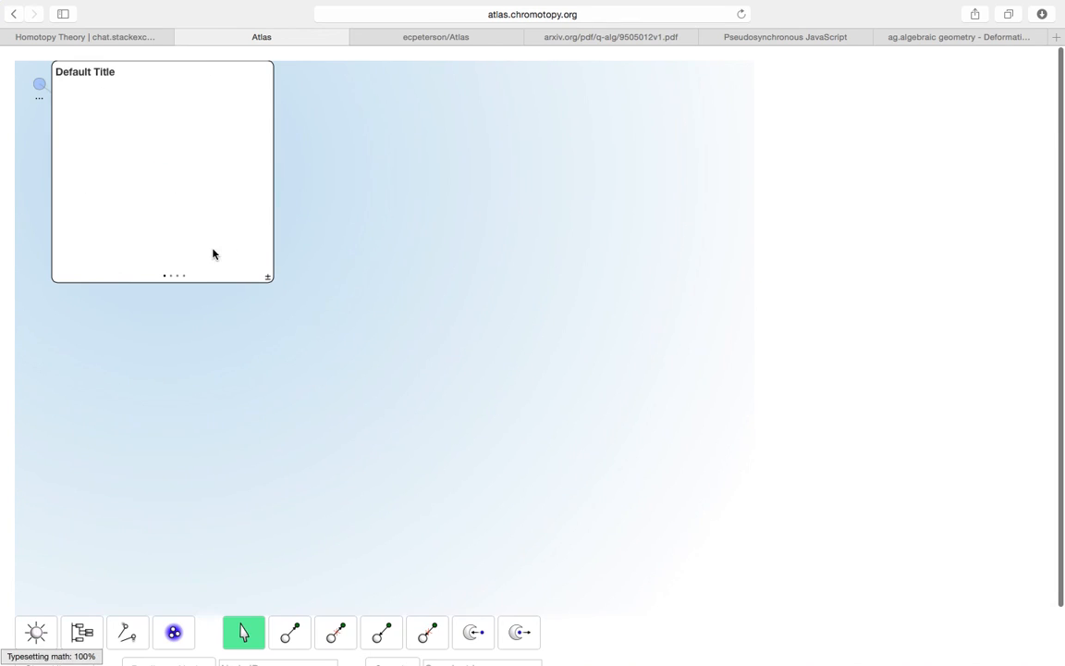
{"action": "left_click", "coordinate": [184, 276]}
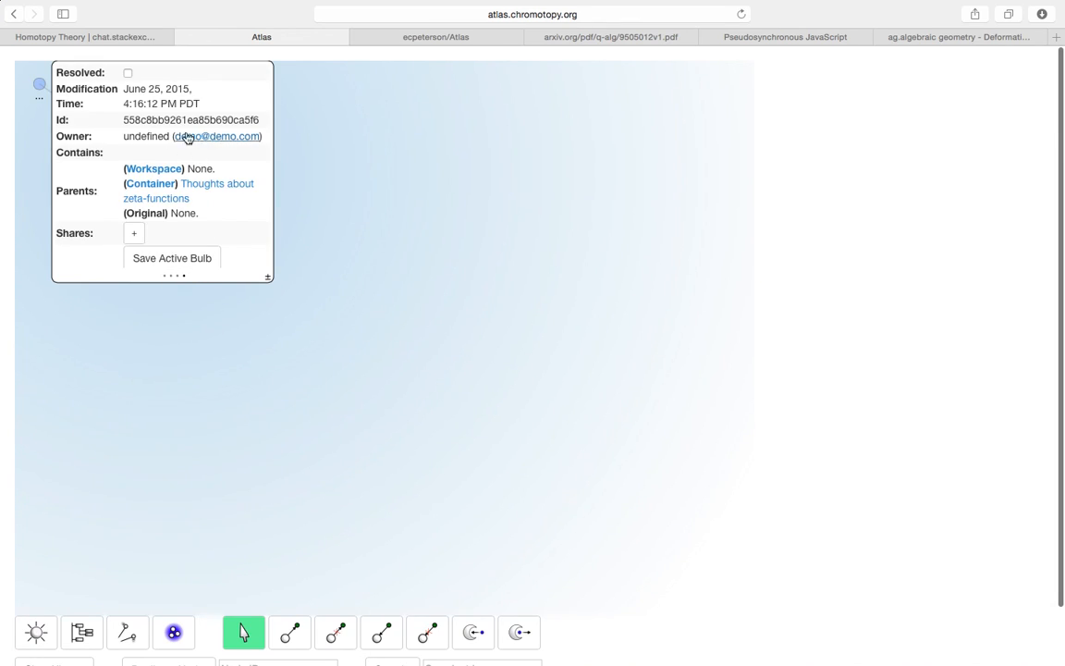
{"action": "left_click", "coordinate": [166, 277]}
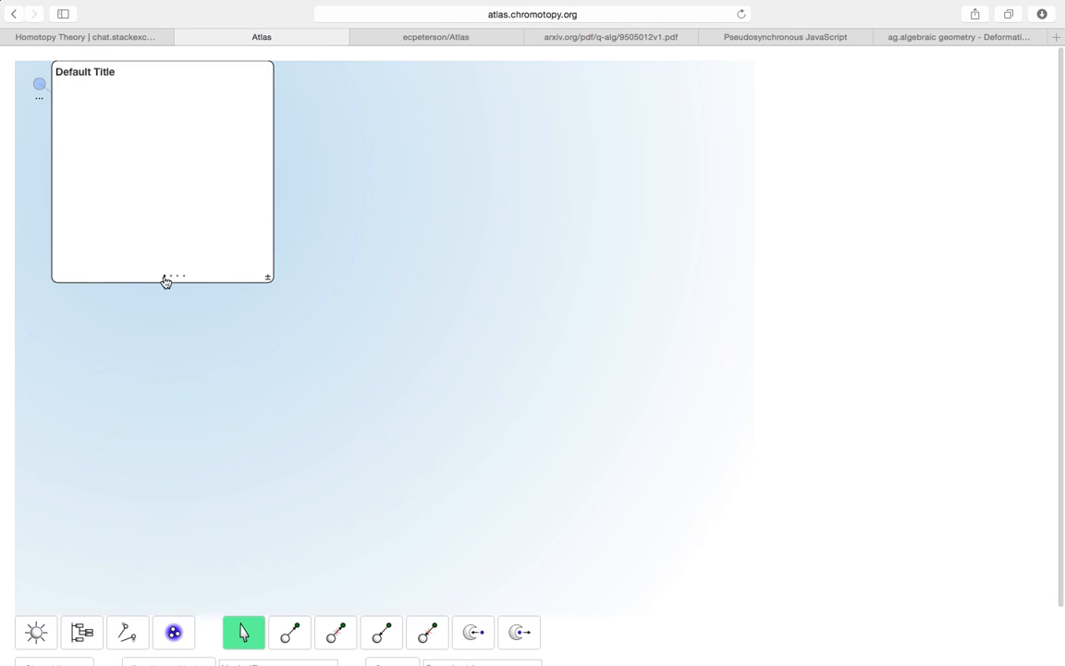
{"action": "left_click", "coordinate": [267, 277]}
{"action": "scroll", "coordinate": [345, 350], "scroll_direction": "down", "scroll_amount": 2}
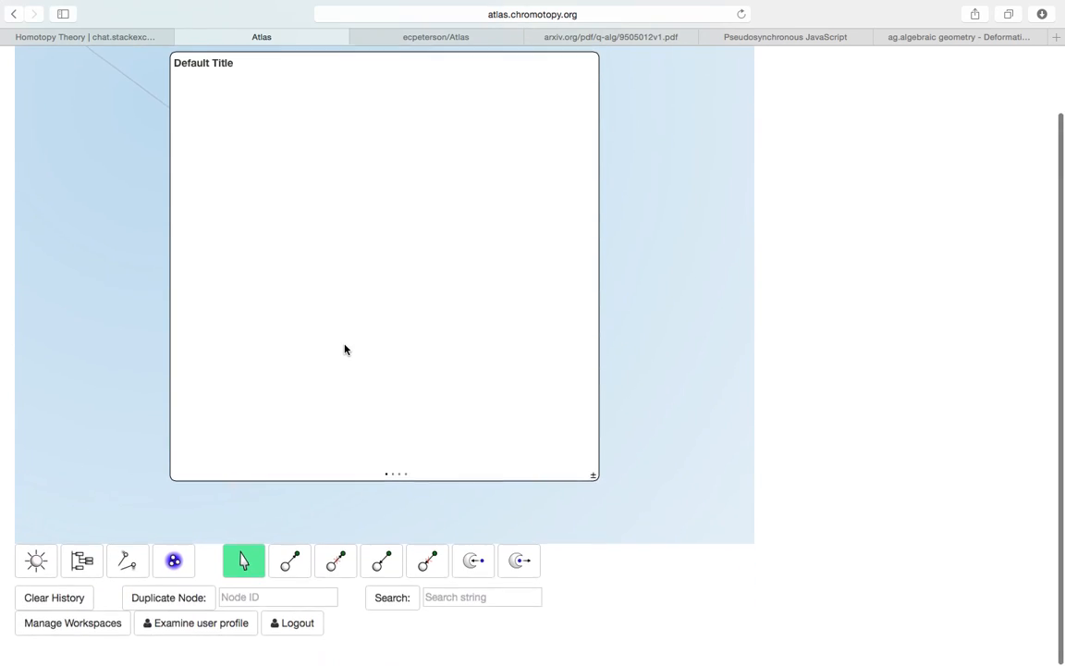
{"action": "scroll", "coordinate": [541, 365], "scroll_direction": "up", "scroll_amount": 2}
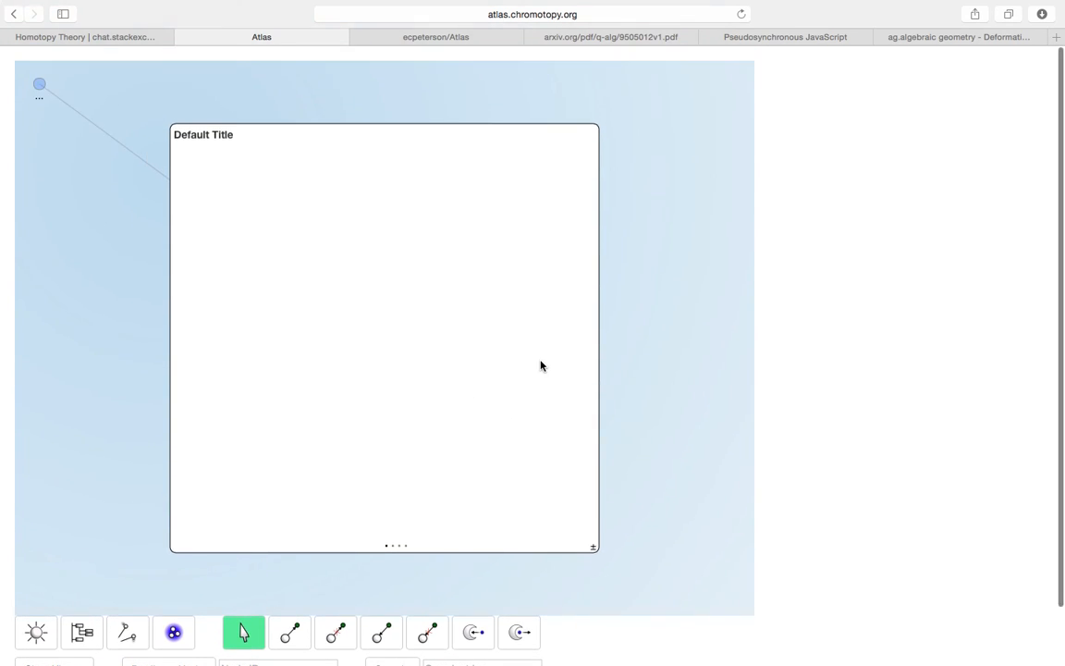